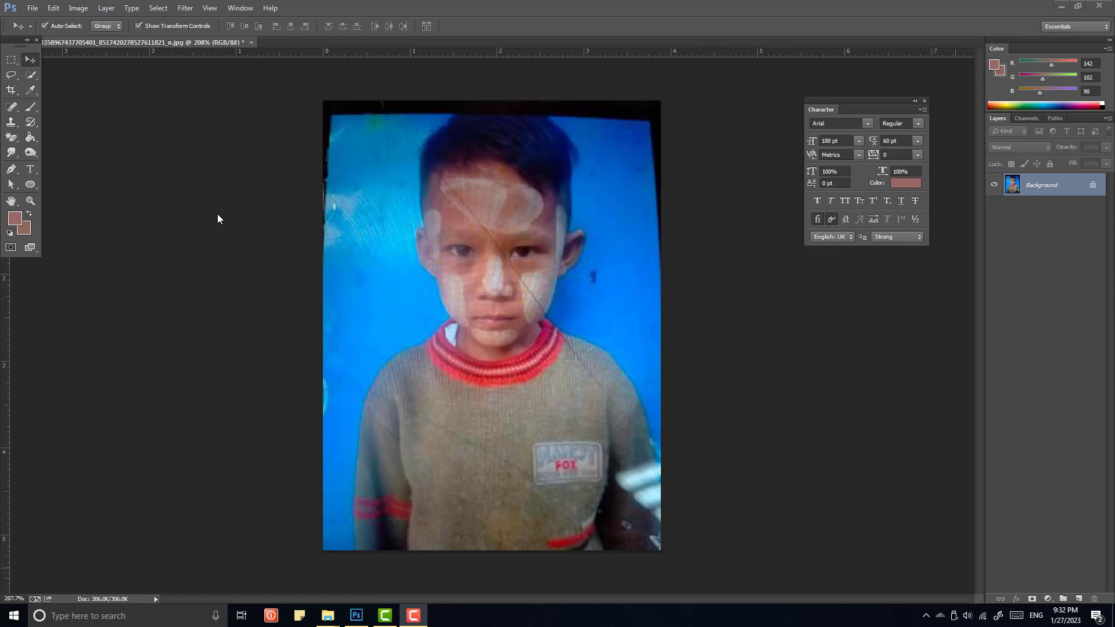
Step: Activate the Smudge tool
left_click(11, 154)
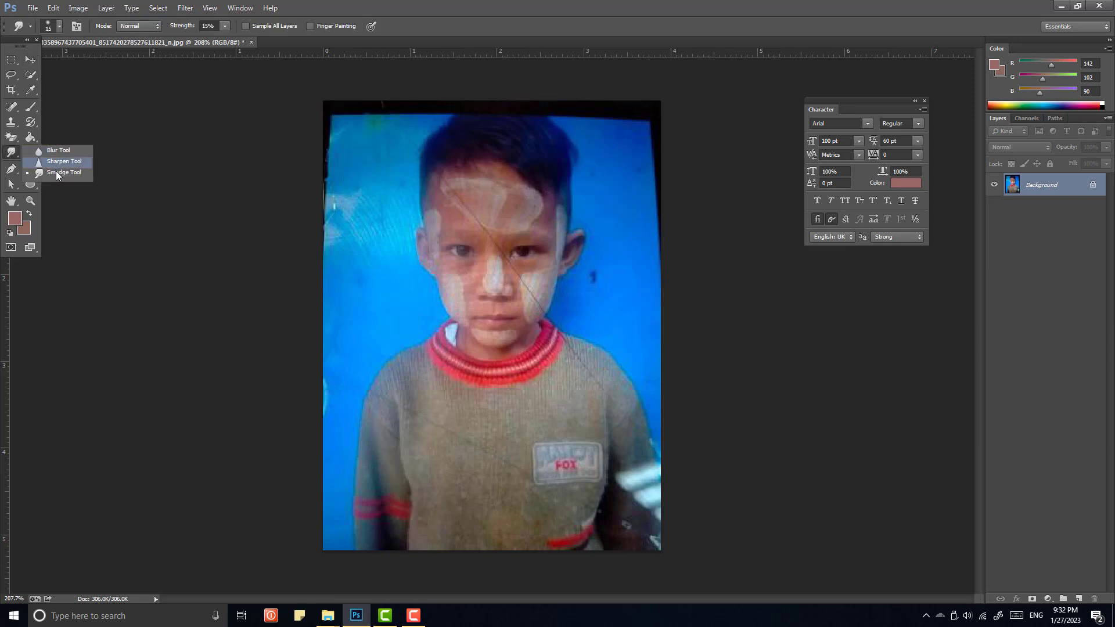
left_click(57, 173)
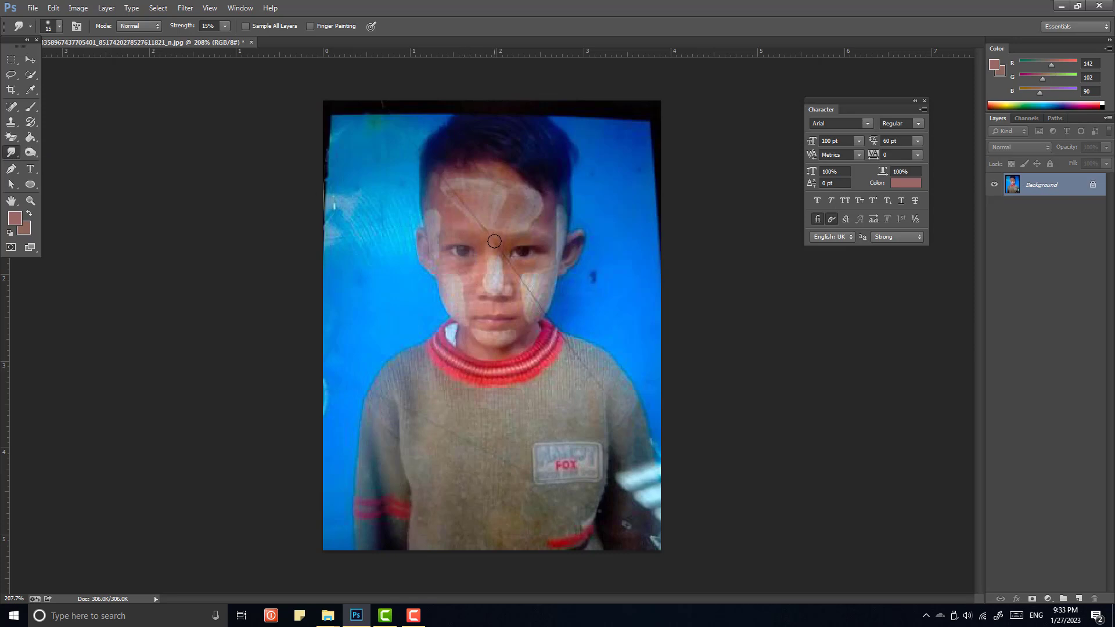
Step: Start a Pen path at the boy's sleeve beside the red stripes and trace over the shoulder to the sweater collar
key("p")
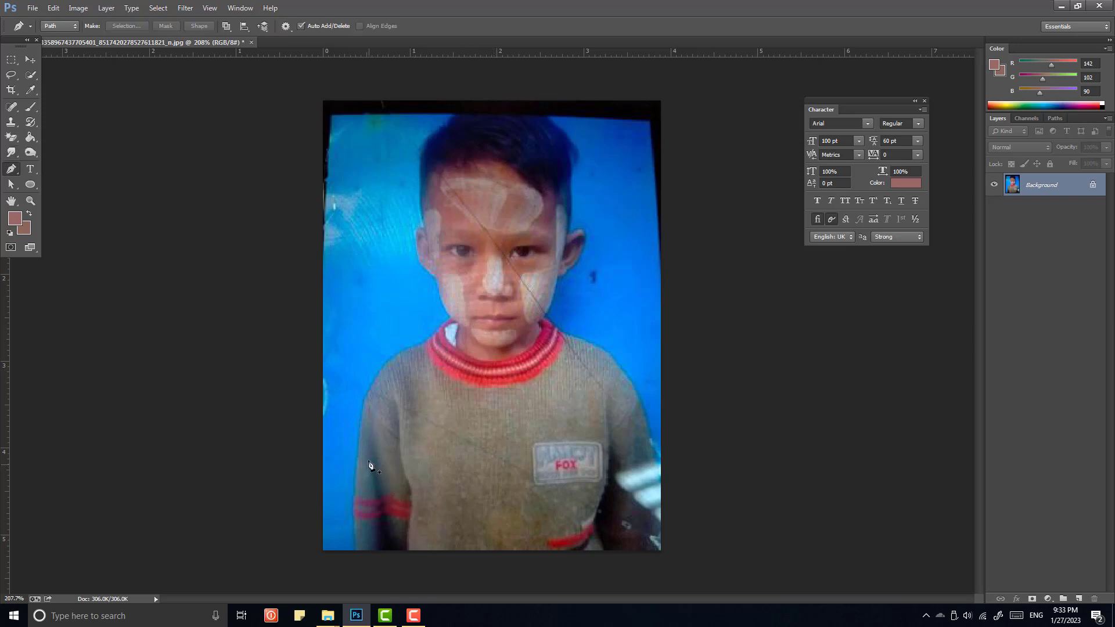
left_click(355, 549)
key("ctrl+z")
left_click_drag(354, 493, 357, 463)
left_click_drag(378, 373, 398, 359)
scroll(435, 342, "up", 1)
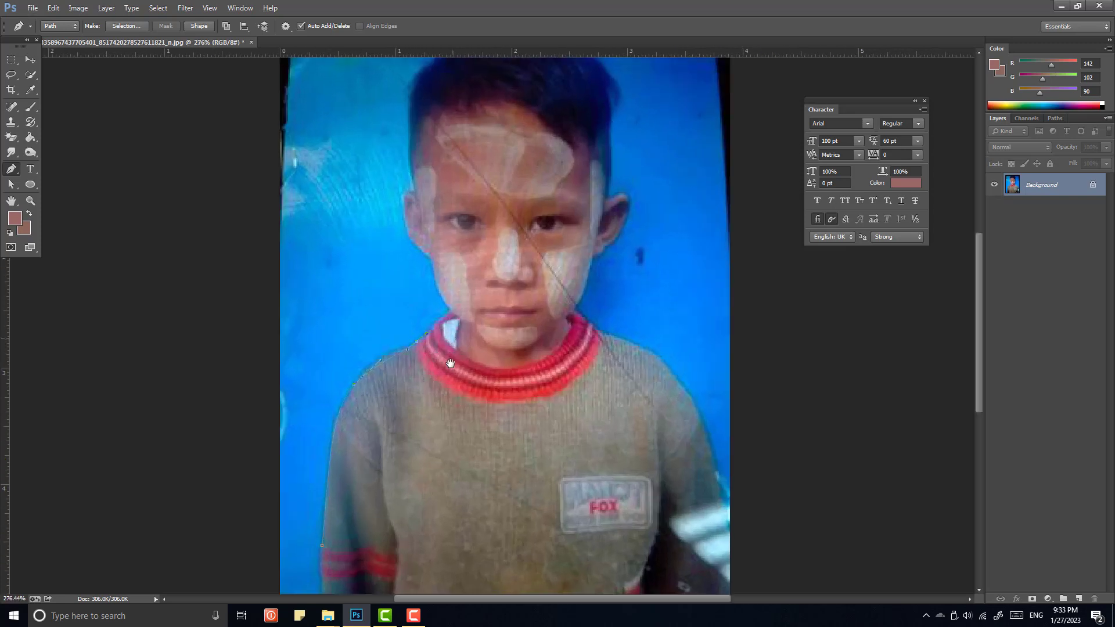
scroll(432, 381, "up", 1)
left_click_drag(446, 362, 453, 362)
left_click(446, 362, "alt")
scroll(449, 367, "up", 1)
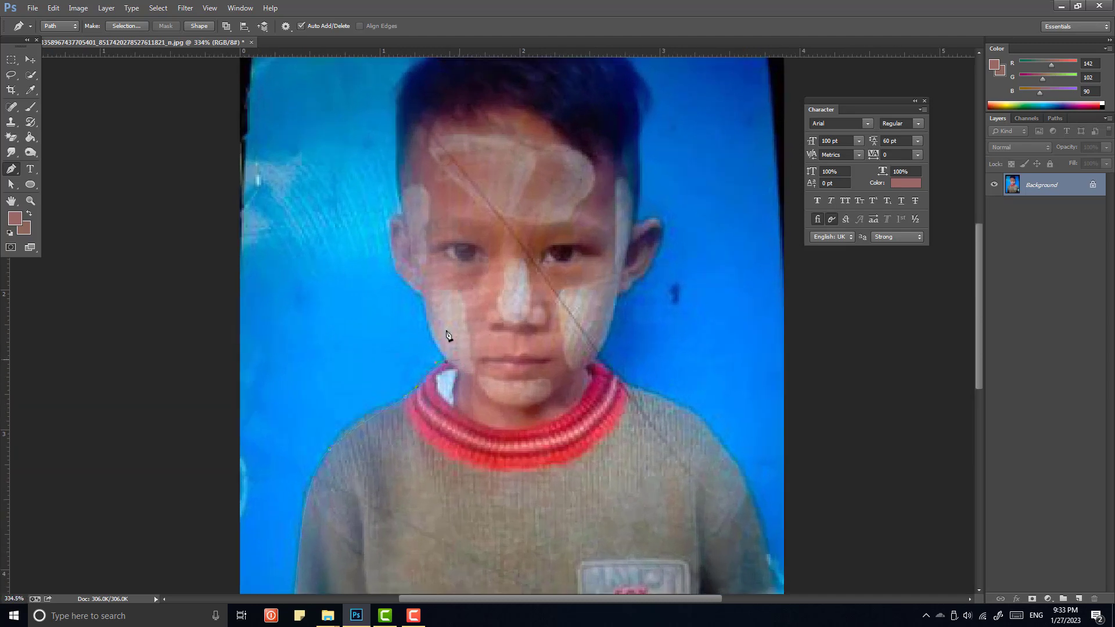
Step: Continue the Pen path up the cheek, around the ear and along the hair over the top of the head
left_click_drag(424, 295, 473, 373)
left_click(424, 296, "alt")
left_click_drag(418, 342, 440, 299)
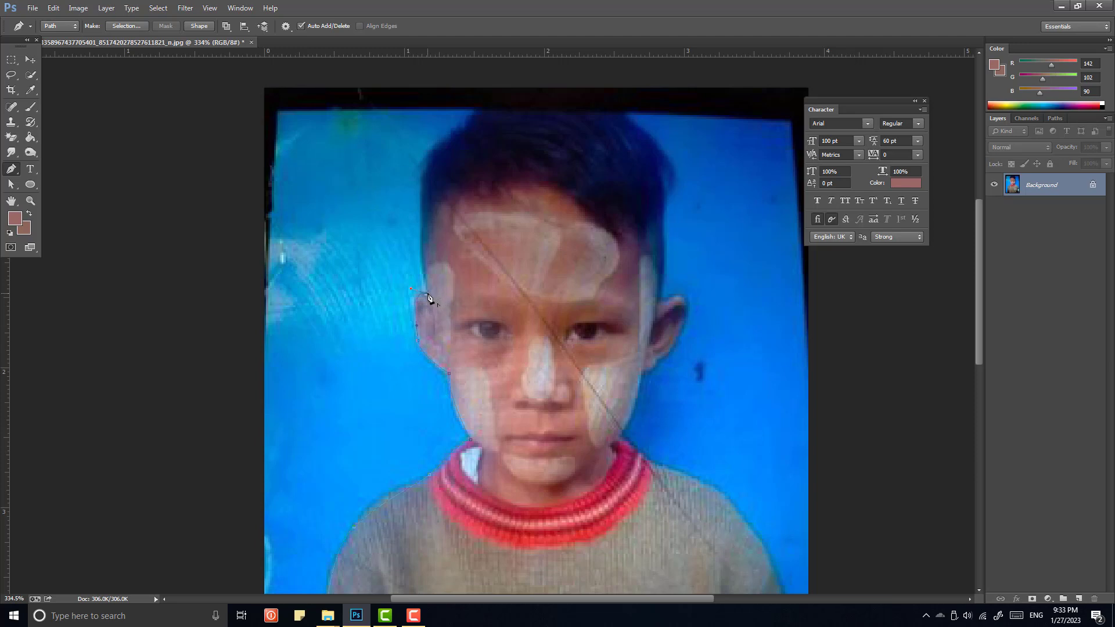
left_click(426, 294, "alt")
scroll(457, 243, "up", 3)
left_click_drag(434, 226, 481, 184)
left_click(435, 226, "alt")
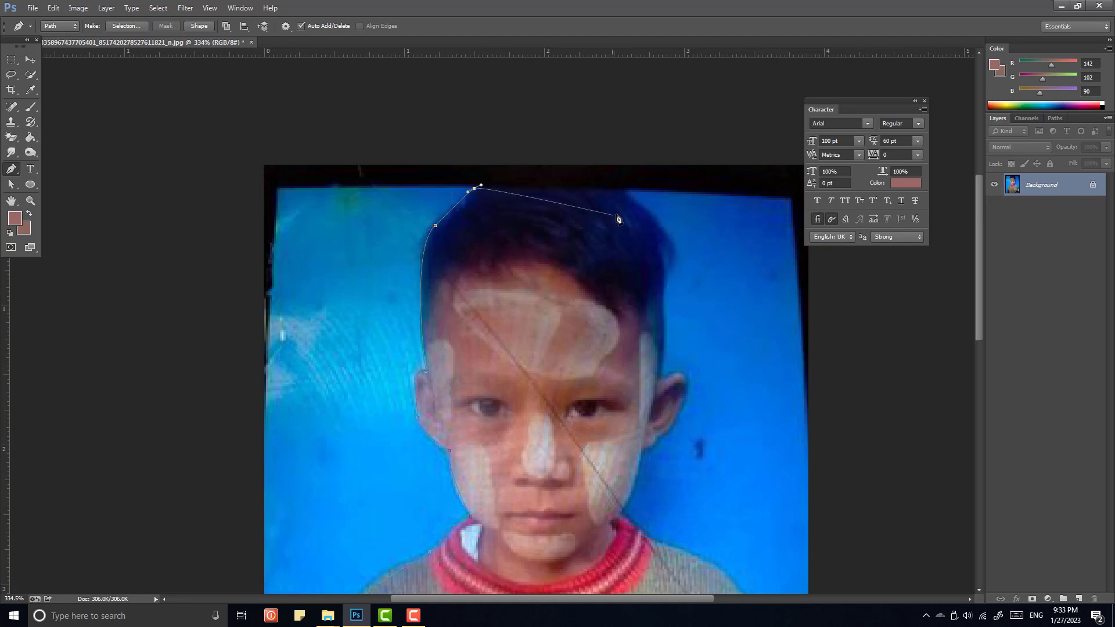
left_click_drag(636, 202, 624, 290)
left_click_drag(623, 338, 624, 271)
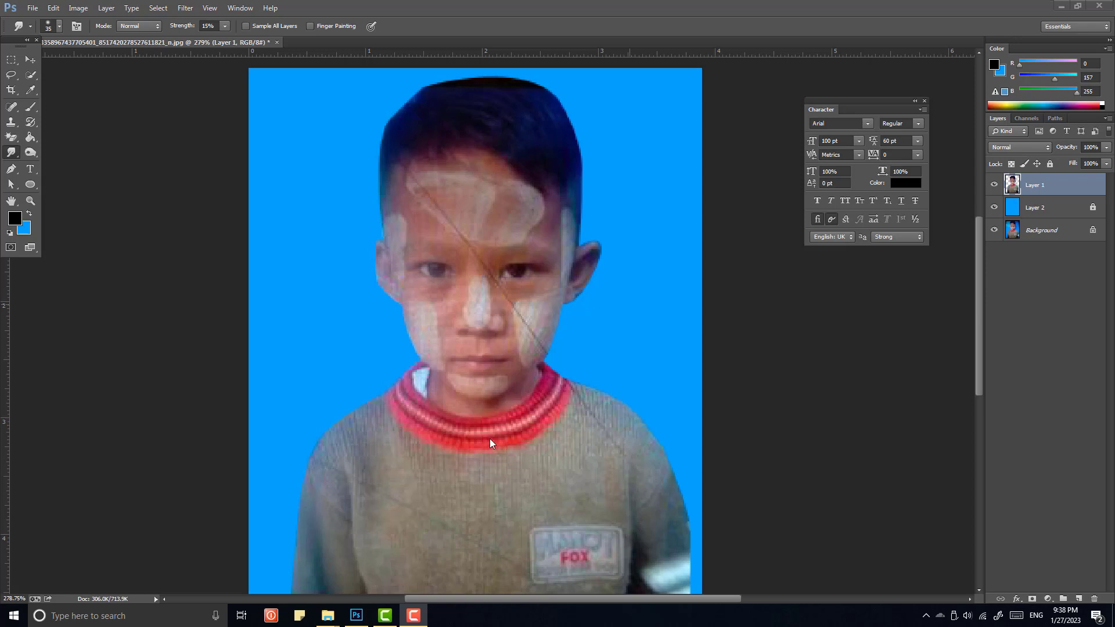
Step: Try a 35 px Smudge stroke at 15% strength over the forehead paint on Layer 1 and undo it
left_click(546, 2)
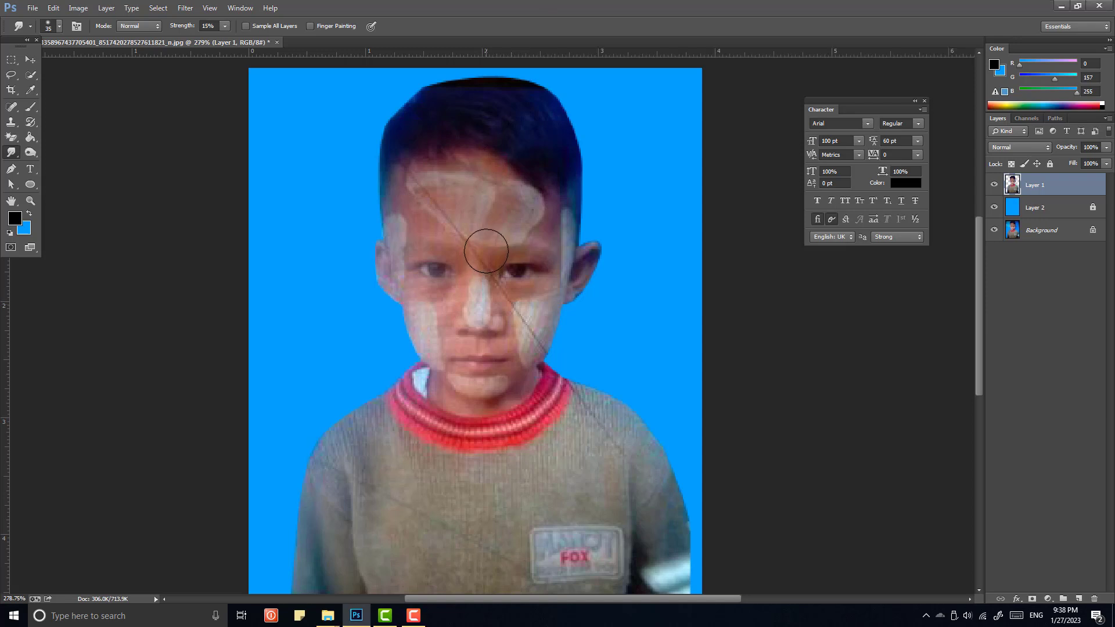
right_click(12, 153)
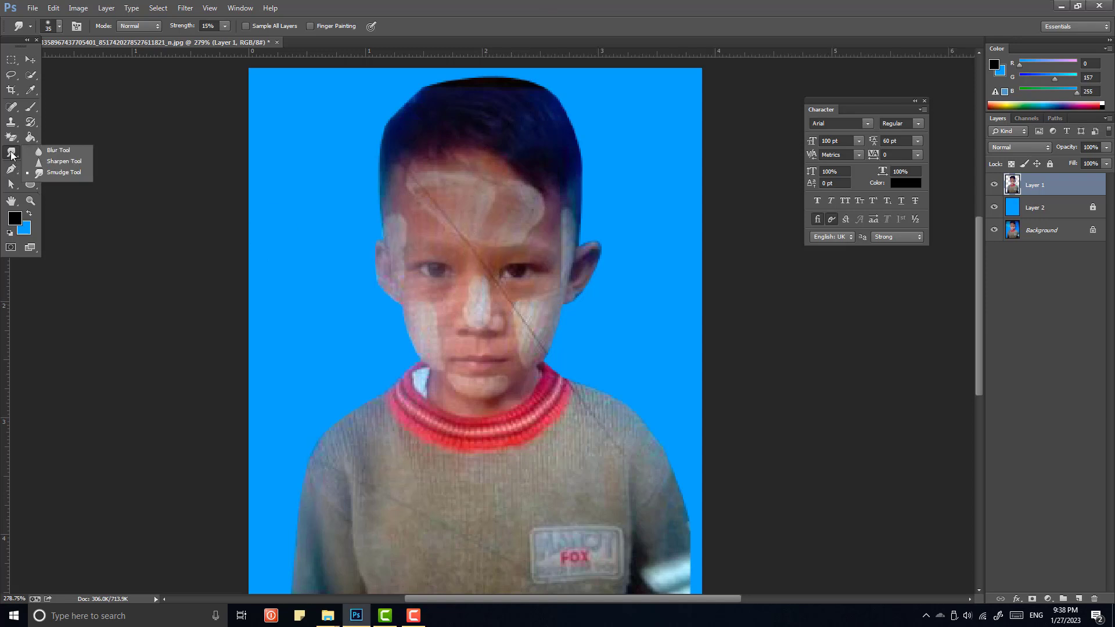
left_click(12, 153)
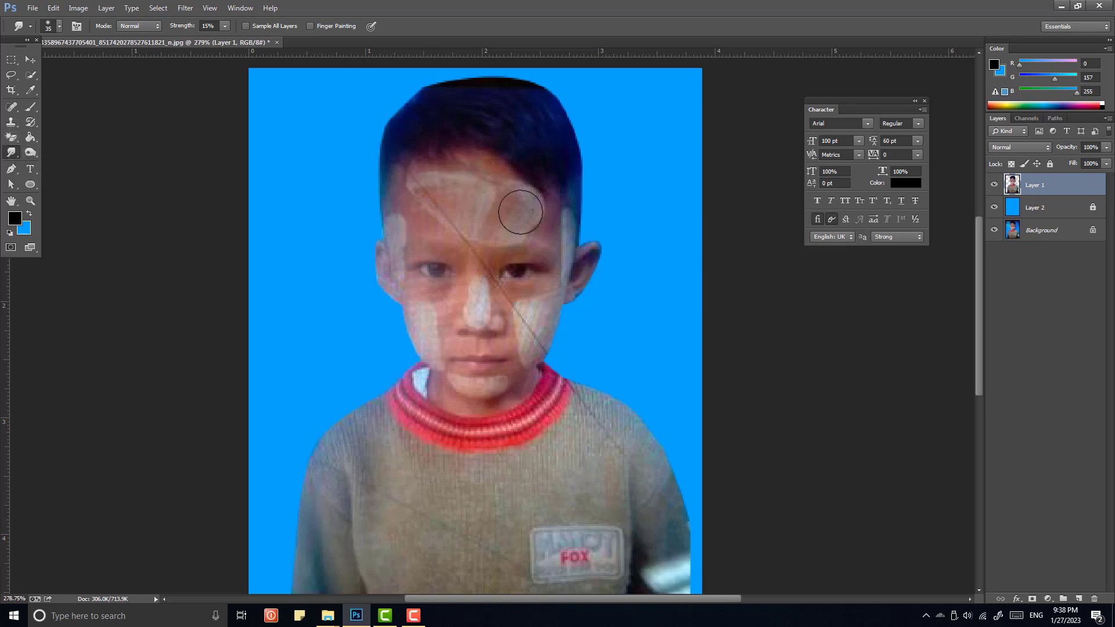
mouse_move(450, 211)
left_mouse_down()
mouse_move(465, 194)
mouse_move(425, 183)
mouse_move(480, 192)
mouse_move(466, 210)
mouse_move(507, 218)
mouse_move(460, 214)
mouse_move(492, 219)
left_mouse_up()
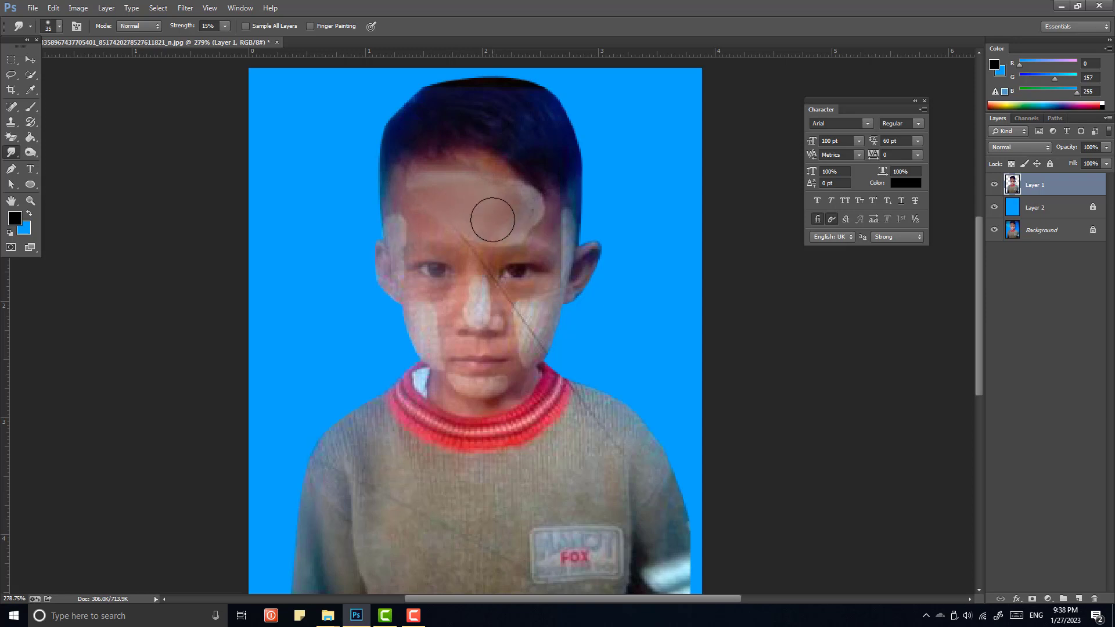
key("ctrl+z")
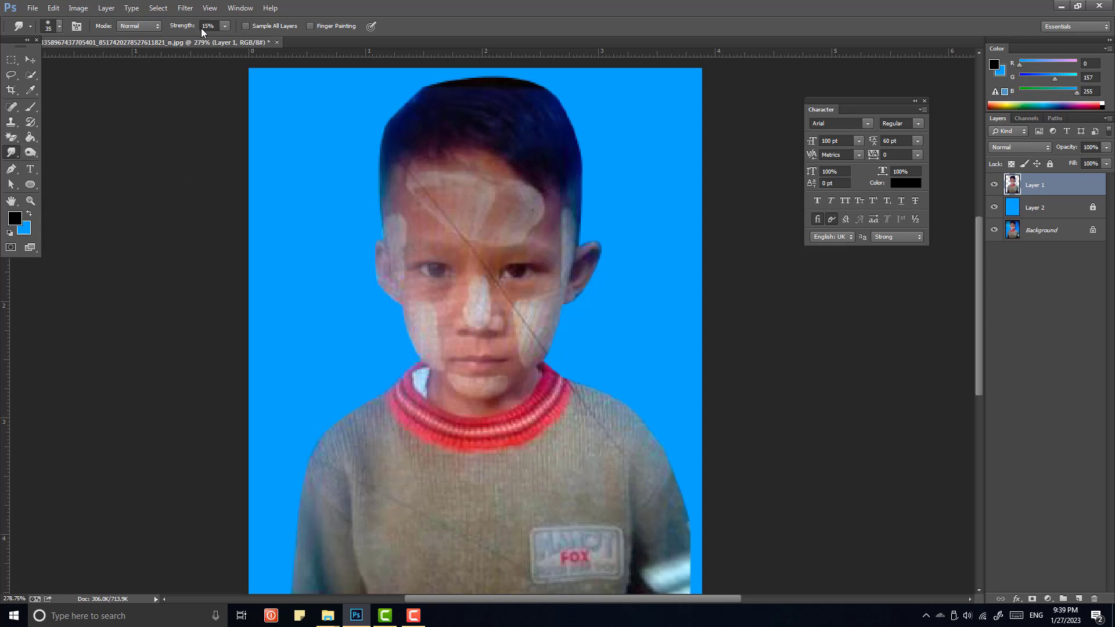
Step: Confirm the Smudge strength at 15% and try smudging from the forehead and hair out past the head's edge
left_click(186, 31)
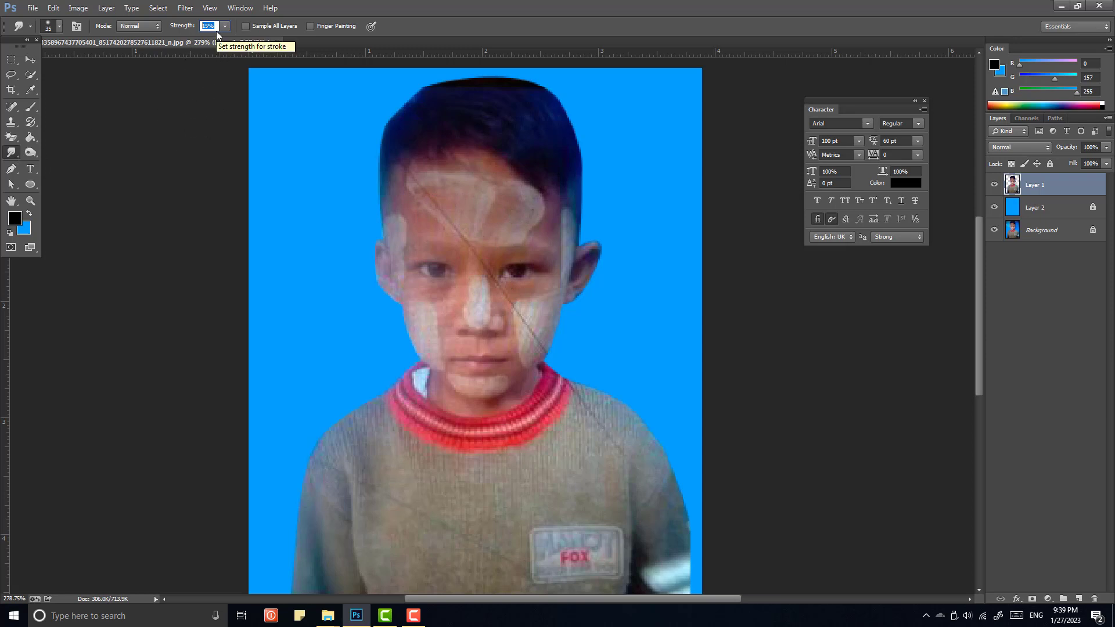
key("Return")
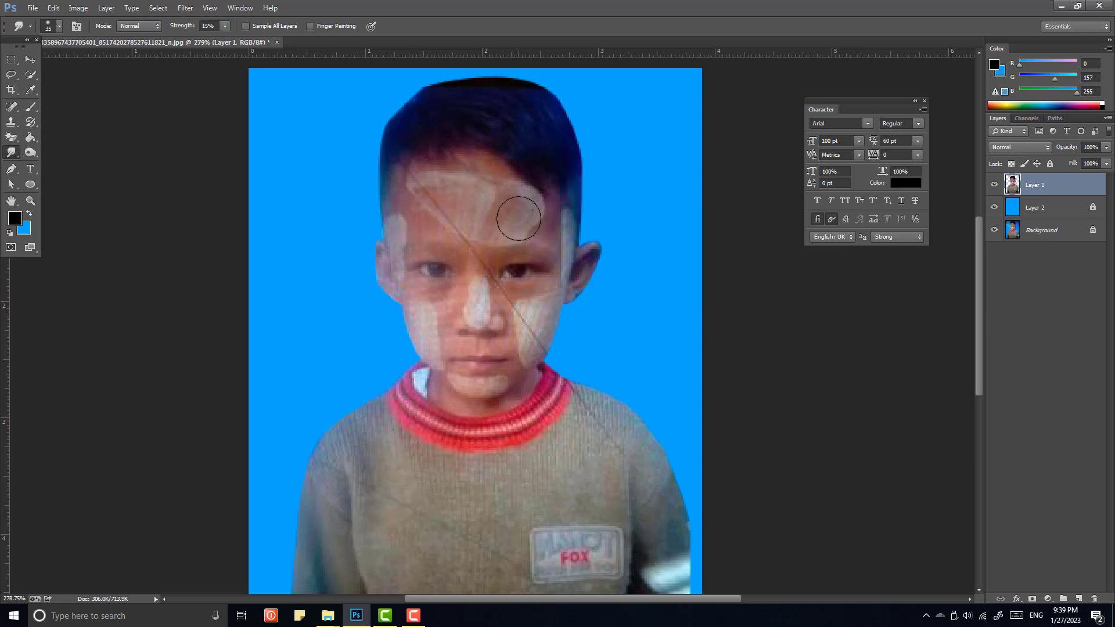
mouse_move(519, 219)
left_mouse_down()
mouse_move(489, 220)
mouse_move(548, 211)
mouse_move(503, 204)
mouse_move(593, 188)
mouse_move(587, 175)
mouse_move(527, 160)
mouse_move(540, 136)
mouse_move(592, 107)
mouse_move(574, 104)
mouse_move(599, 141)
mouse_move(584, 180)
mouse_move(592, 212)
mouse_move(566, 245)
mouse_move(579, 253)
mouse_move(600, 228)
mouse_move(581, 172)
mouse_move(593, 150)
mouse_move(587, 111)
mouse_move(563, 100)
mouse_move(571, 129)
mouse_move(635, 199)
left_mouse_up()
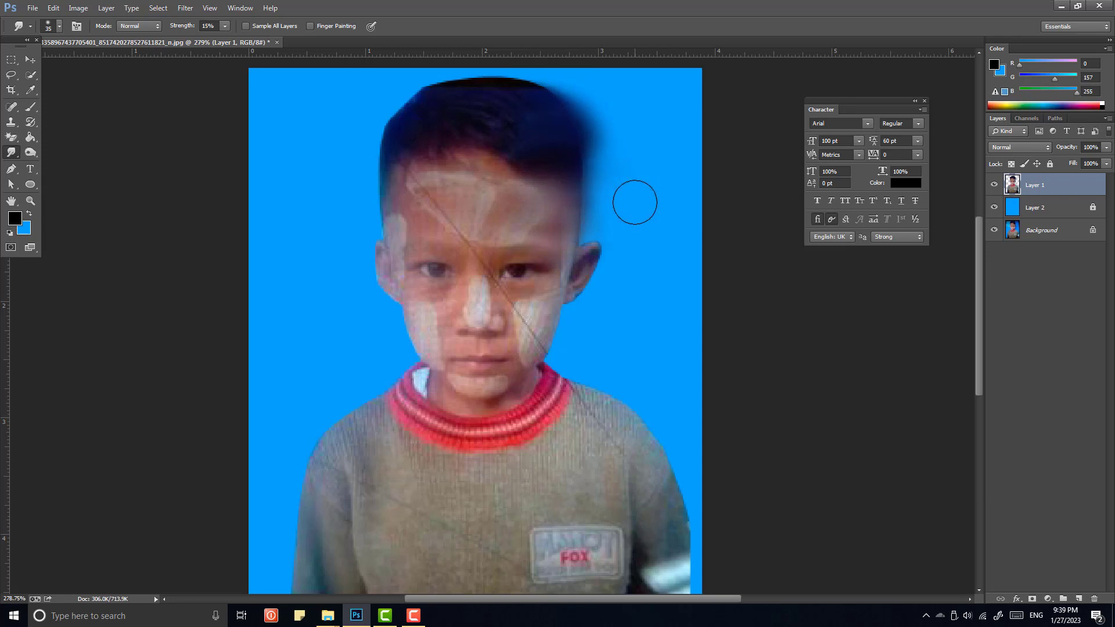
Step: Undo all the trial smudge strokes over the forehead and hair edge
key("ctrl+alt+z")
key("ctrl+alt+z")
key("ctrl+alt+z")
key("ctrl+alt+z")
key("ctrl+alt+z")
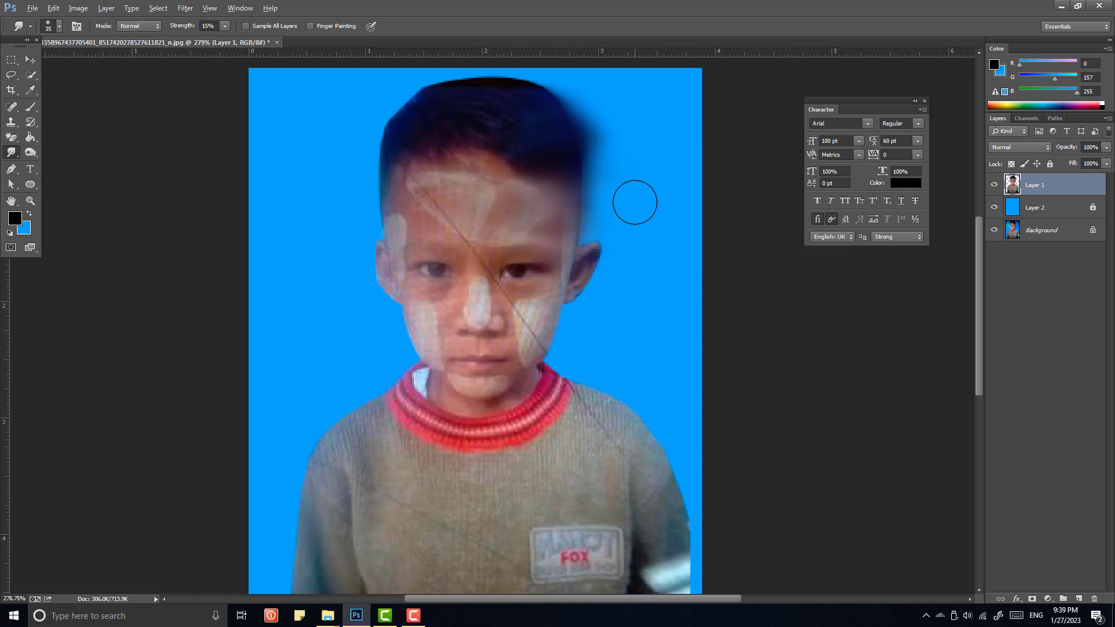
key("ctrl+alt+z")
key("ctrl+alt+z")
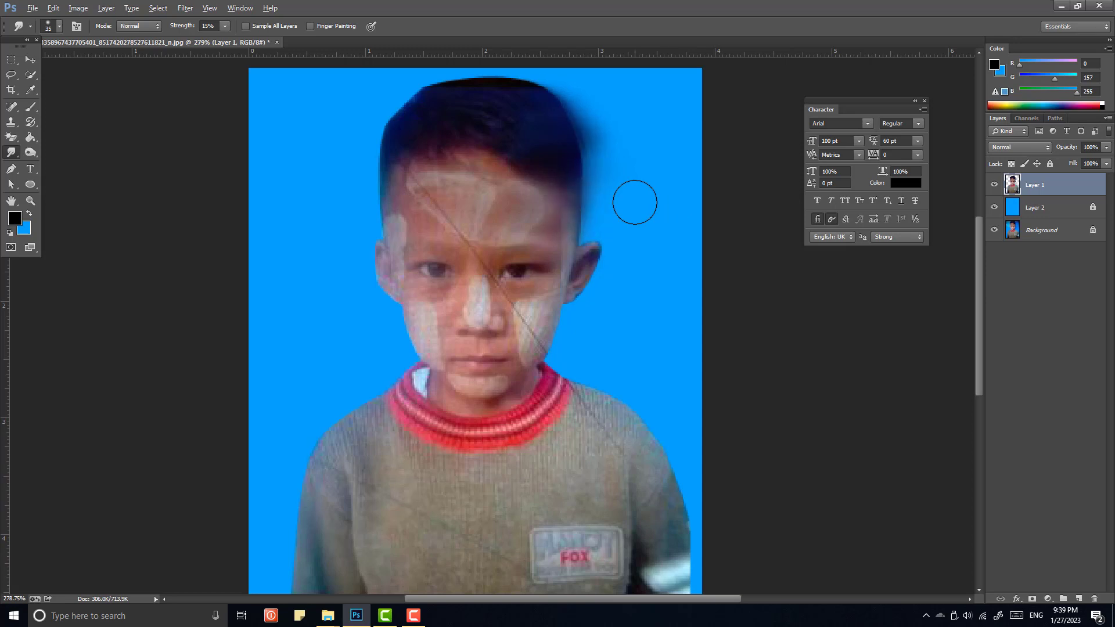
key("ctrl+alt+z")
key("ctrl+alt+z")
key("ctrl+alt+z")
key("ctrl+alt+z")
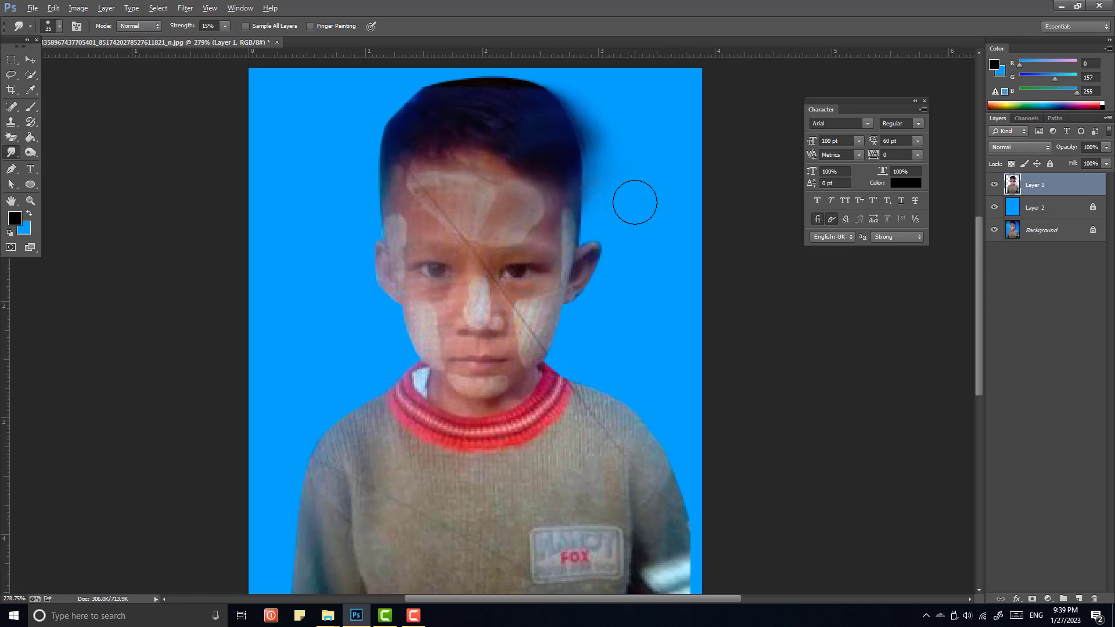
key("ctrl+alt+z")
key("ctrl+alt+z")
key("ctrl+alt+z")
key("ctrl+alt+z")
key("ctrl+alt+z")
key("ctrl+alt+z")
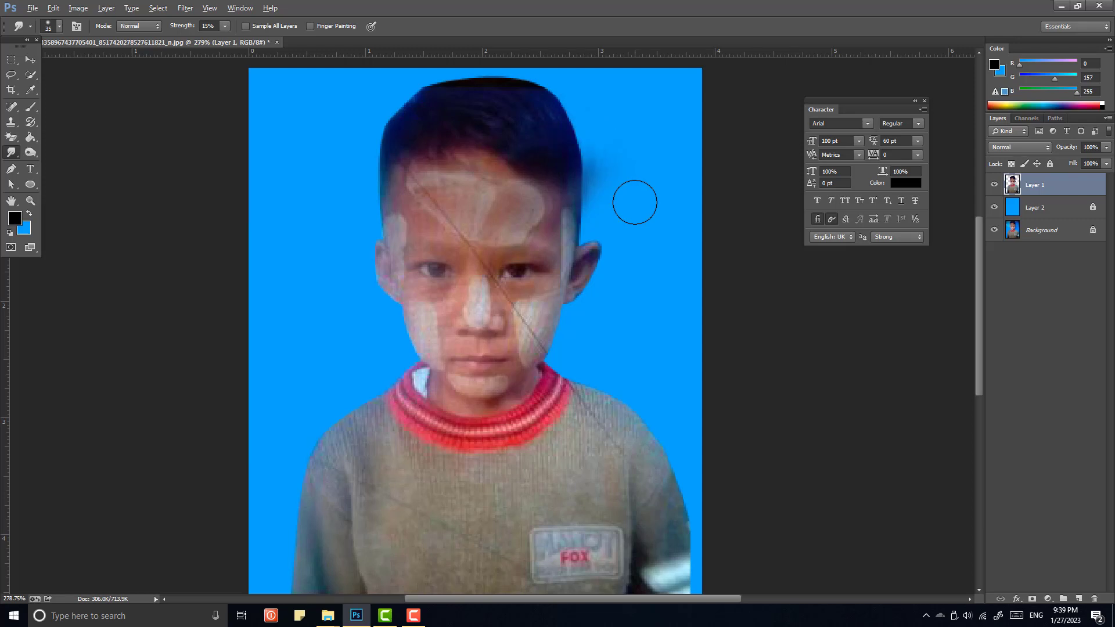
key("ctrl+alt+z")
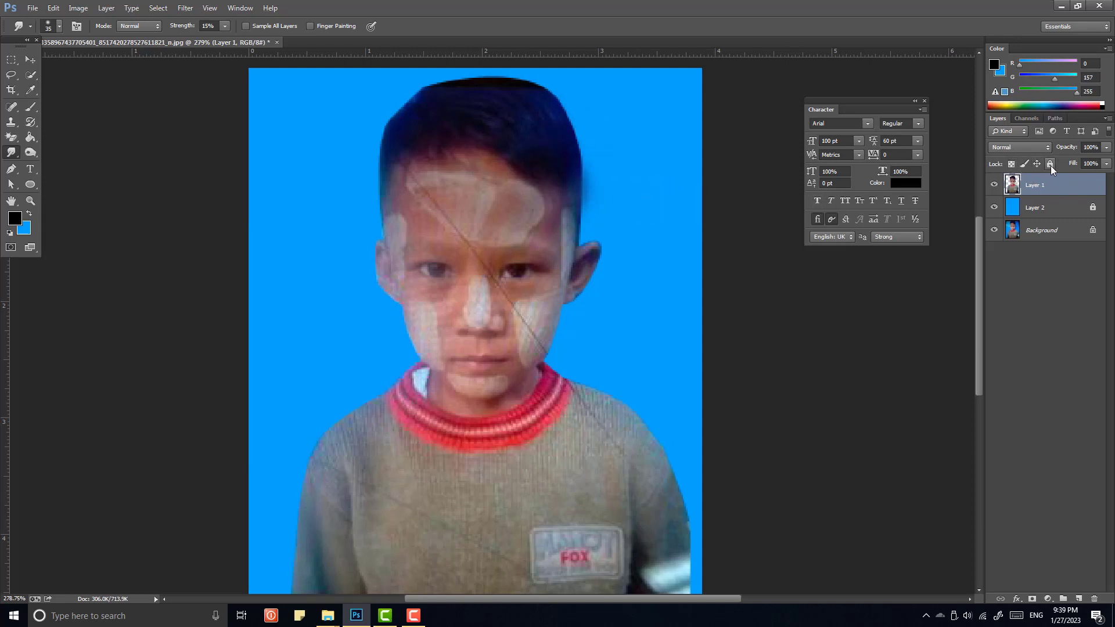
Step: Lock the transparent pixels of Layer 1
left_click(1012, 165)
left_click(1012, 165)
key("ctrl+z")
left_click(1039, 186)
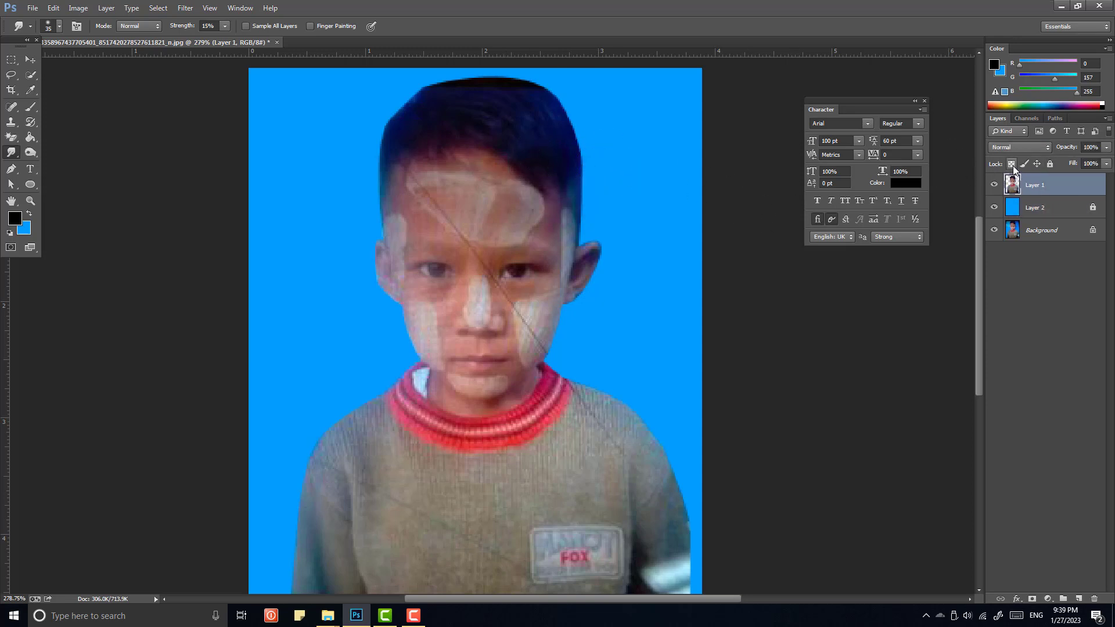
left_click(1012, 165)
Step: Enable Spacing in the Smudge brush tip settings, disable it again and close the brush settings
key("F5")
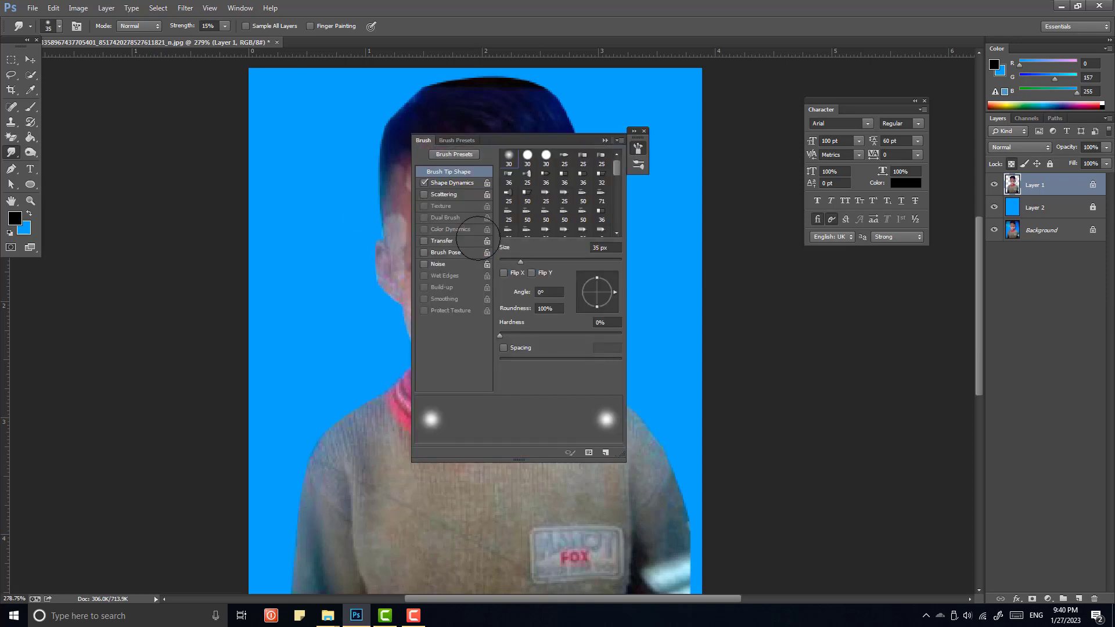
left_click(503, 347)
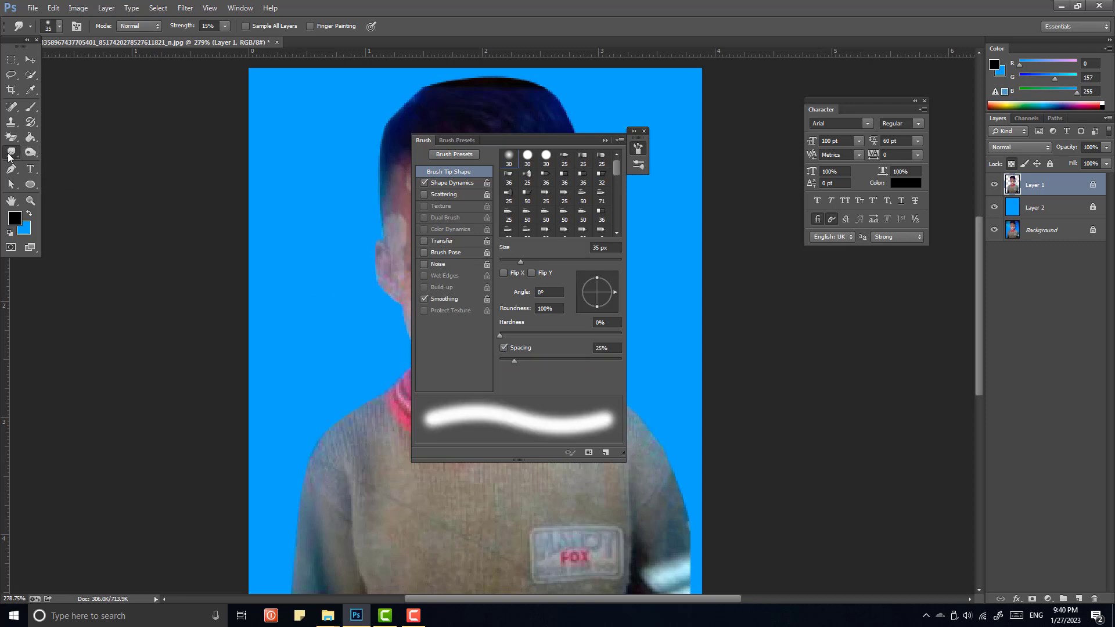
left_click(504, 349)
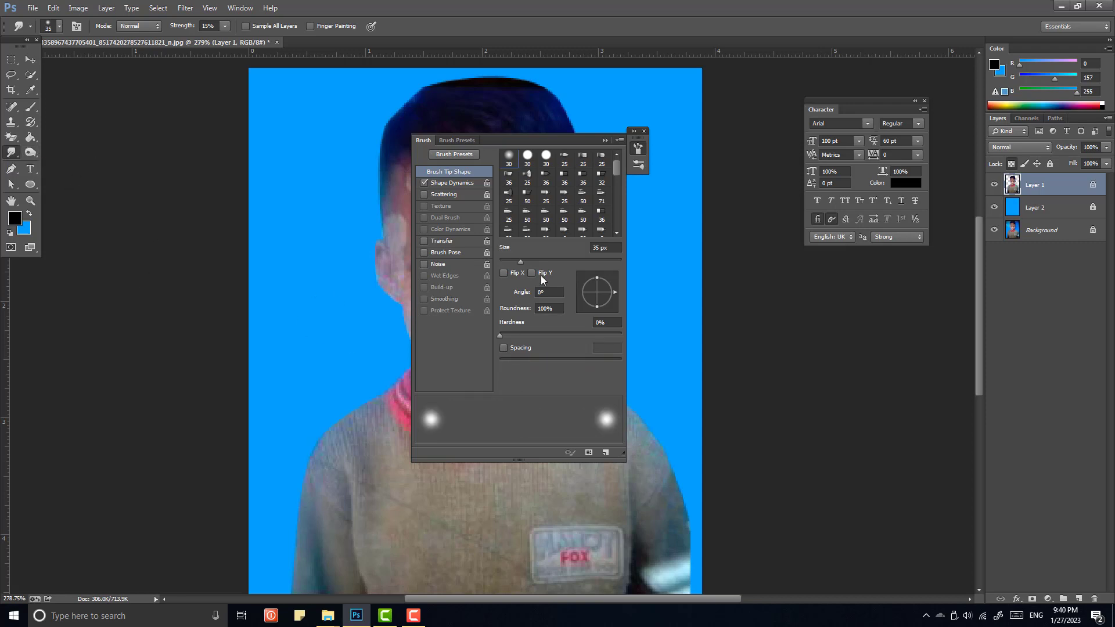
left_click(644, 131)
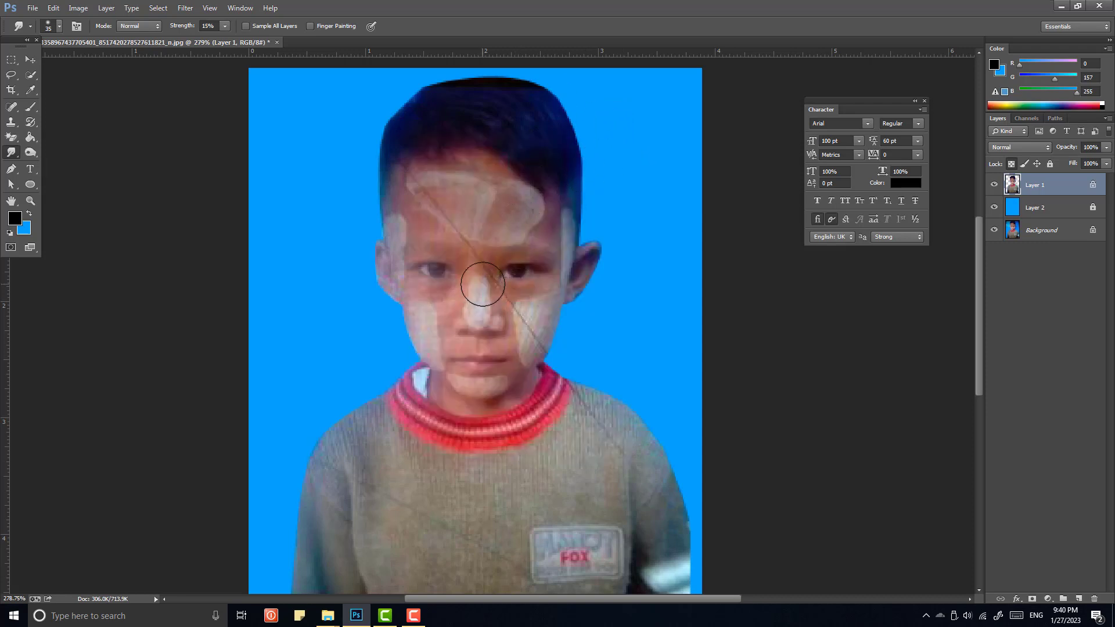
Step: Resize the Smudge brush to 20 px and smudge away the white paint on the nose at 15% strength
key("bracketleft")
key("bracketright")
key("bracketright")
key("bracketright")
scroll(471, 281, "up", 1)
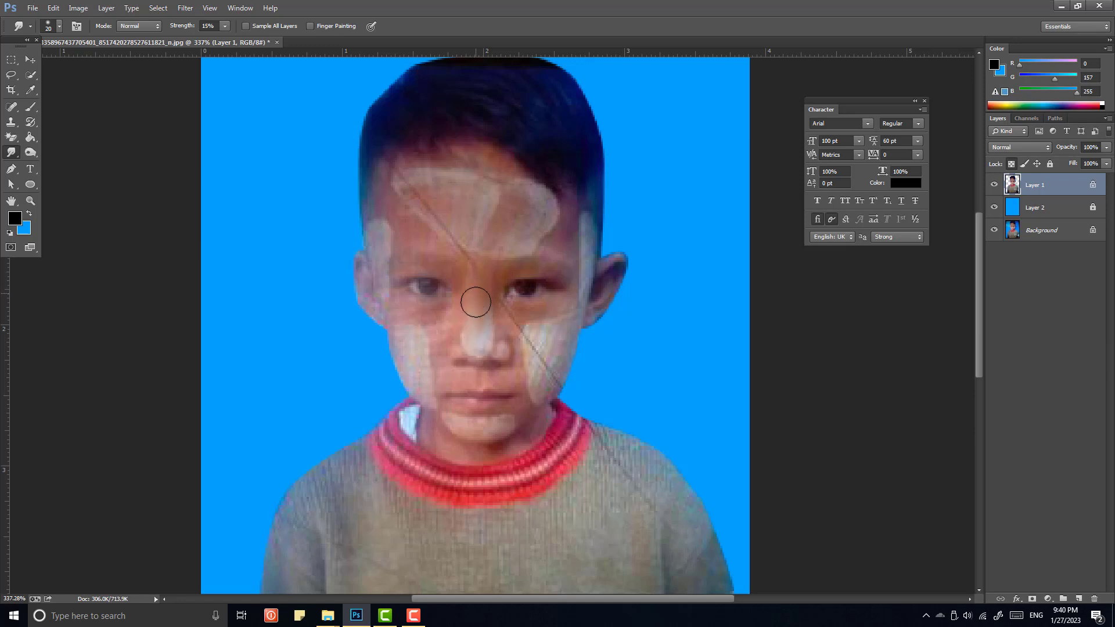
mouse_move(467, 332)
left_mouse_down()
mouse_move(481, 306)
mouse_move(488, 338)
left_mouse_up()
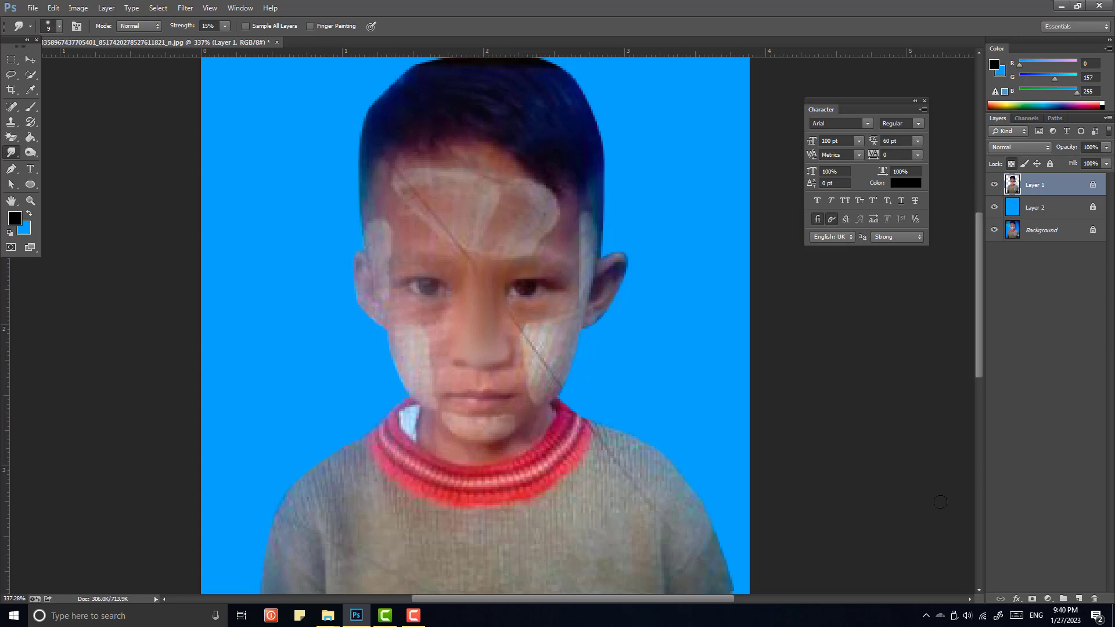
Step: Add a new layer, sample the nose's skin tone as the Brush's foreground colour and try a stroke on the nose
left_click(1079, 598)
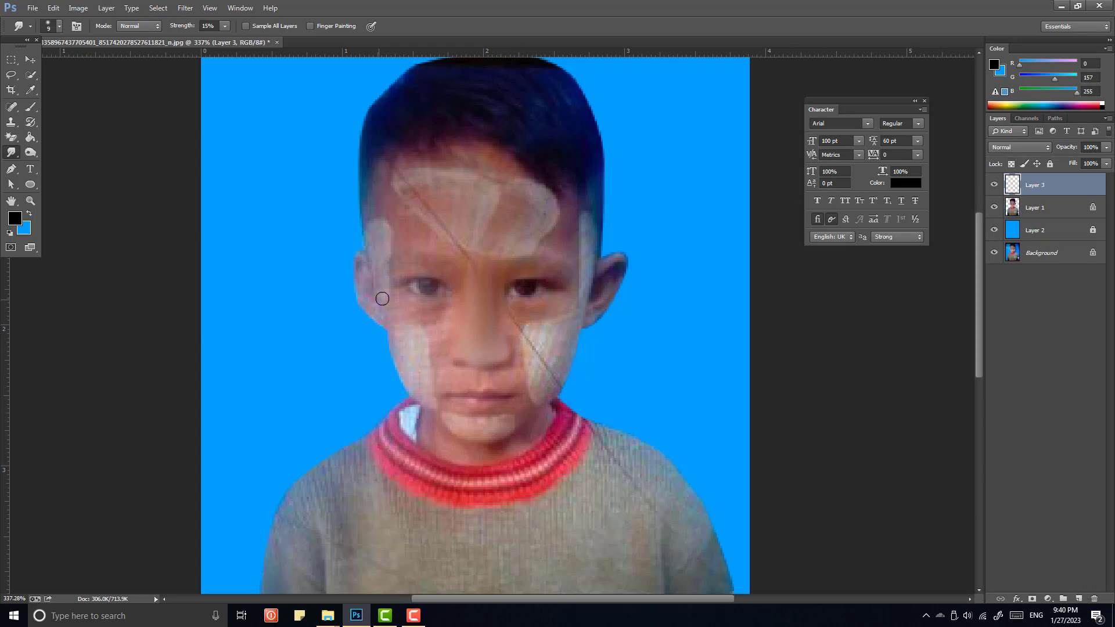
key("b")
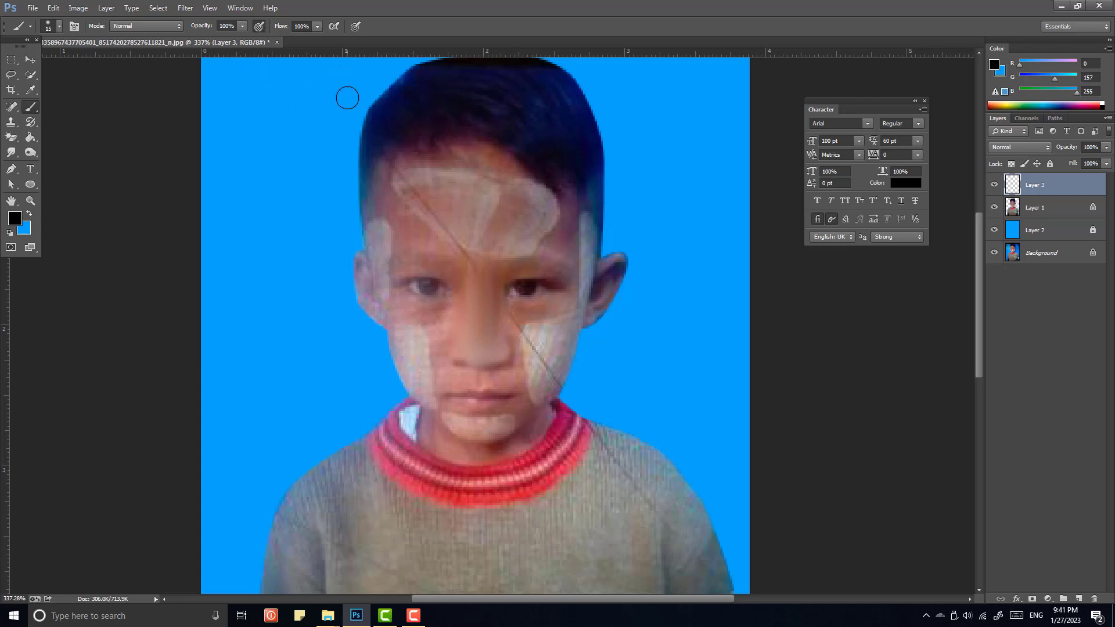
left_click(485, 310, "alt")
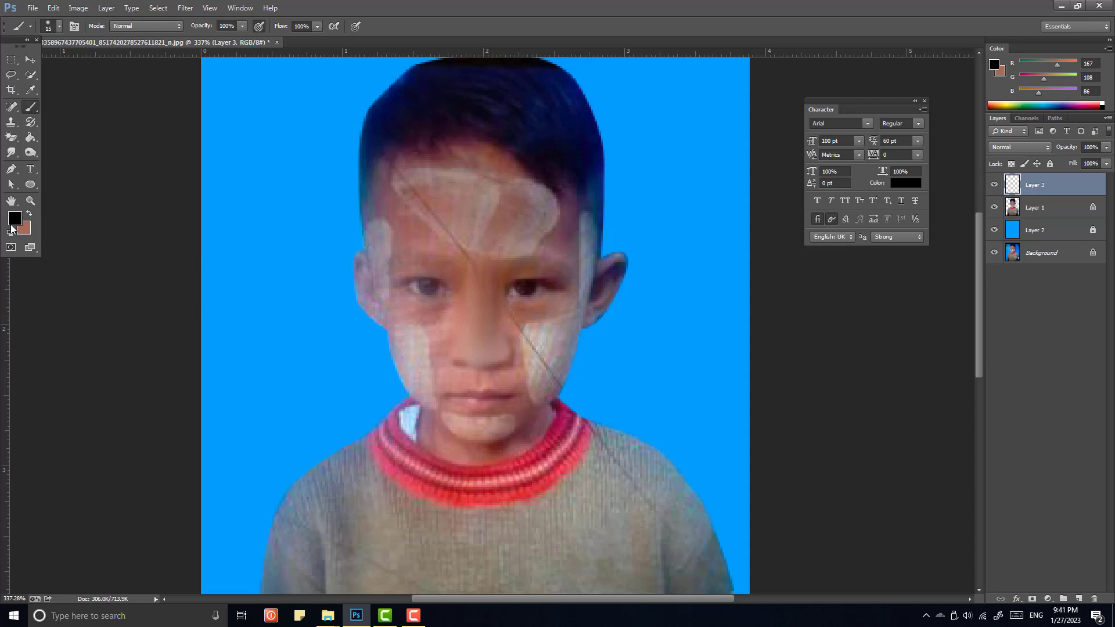
left_click(30, 215)
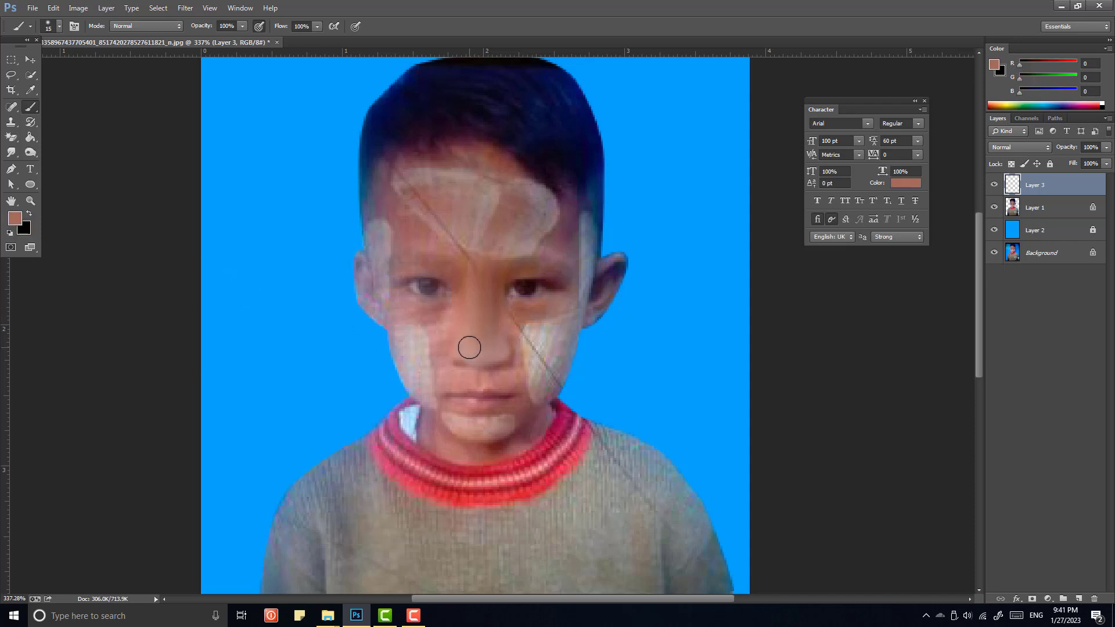
left_click_drag(469, 348, 491, 349)
key("ctrl+z")
Step: Merge Layer 3 with Layer 1 and lock the merged layer's transparent pixels
left_click(1034, 208, "ctrl")
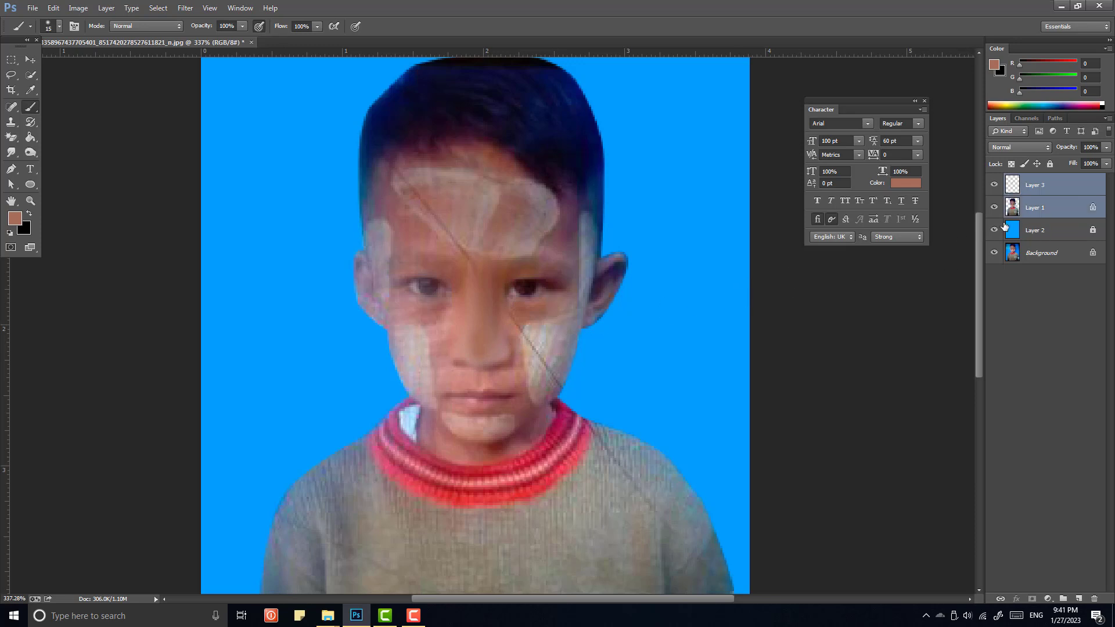
key("ctrl+e")
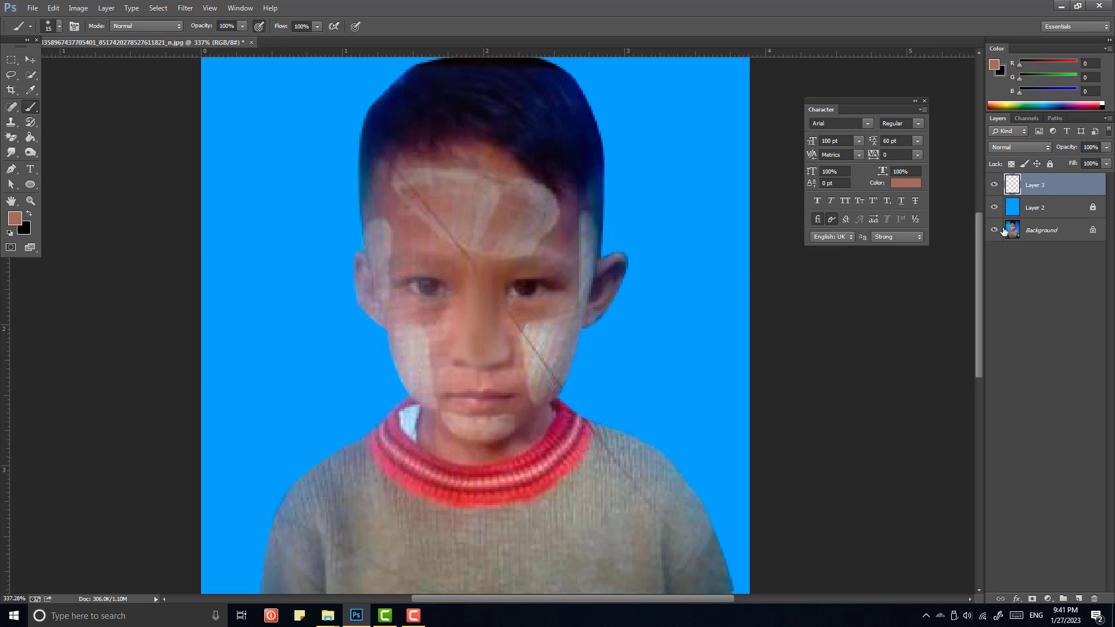
left_click(1011, 164)
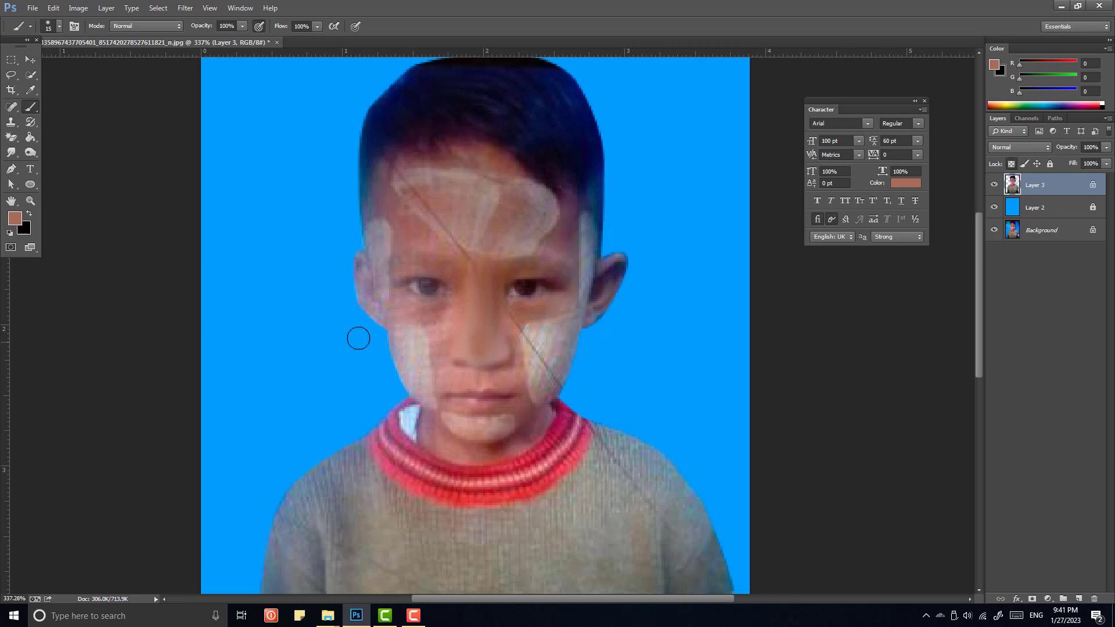
Step: Smudge away the white paint and the scratch across the forehead and cheeks at 15% strength, enlarging the brush to 20 px
left_click(11, 152)
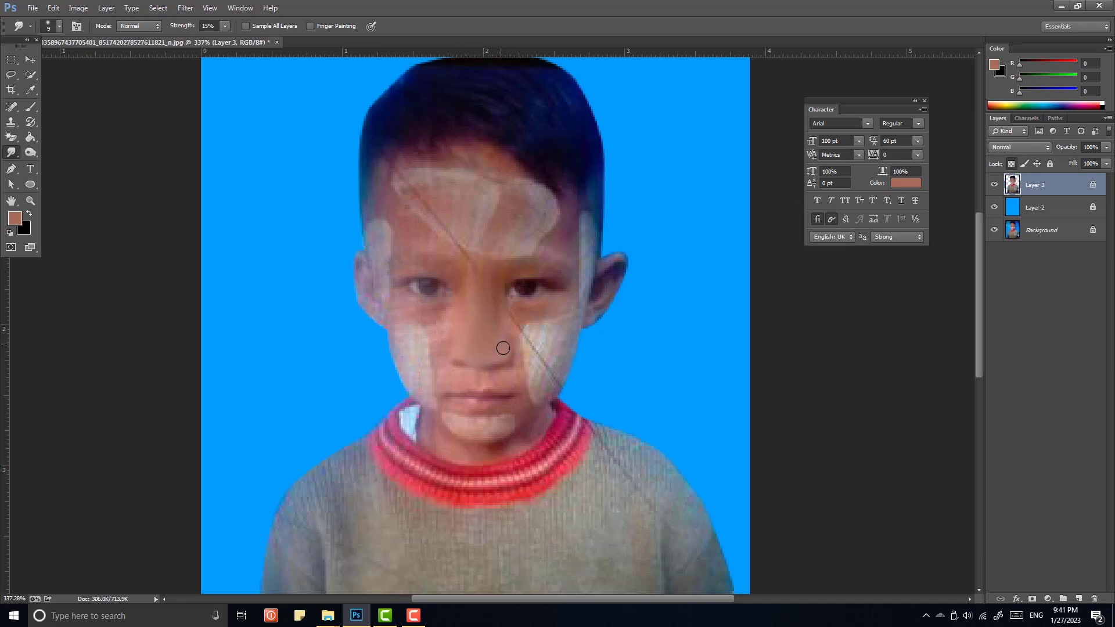
scroll(555, 354, "down", 2)
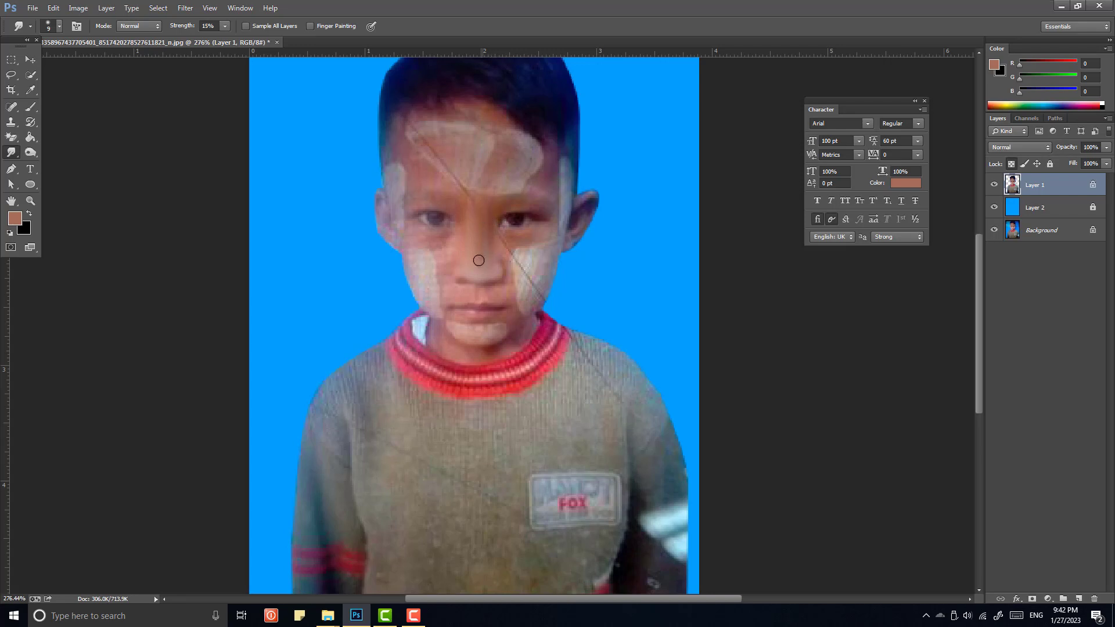
scroll(529, 262, "down", 3)
scroll(526, 266, "up", 4)
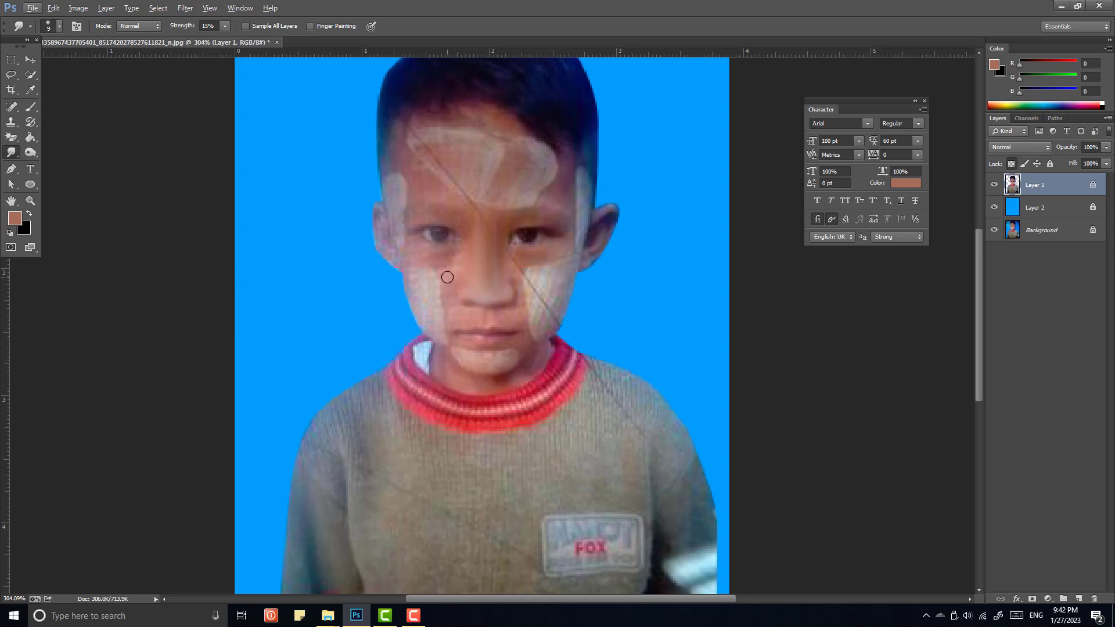
left_click_drag(450, 270, 427, 271)
mouse_move(439, 280)
left_mouse_down()
mouse_move(435, 324)
mouse_move(443, 275)
mouse_move(422, 262)
mouse_move(441, 272)
mouse_move(435, 285)
mouse_move(419, 281)
mouse_move(448, 270)
mouse_move(417, 271)
mouse_move(444, 286)
mouse_move(443, 335)
mouse_move(484, 317)
mouse_move(452, 319)
mouse_move(518, 323)
mouse_move(455, 321)
mouse_move(517, 291)
mouse_move(507, 256)
mouse_move(542, 278)
mouse_move(528, 272)
mouse_move(559, 268)
mouse_move(526, 266)
mouse_move(546, 270)
mouse_move(533, 292)
mouse_move(559, 286)
mouse_move(552, 277)
mouse_move(531, 300)
mouse_move(562, 317)
mouse_move(535, 342)
mouse_move(468, 361)
mouse_move(523, 346)
mouse_move(532, 330)
mouse_move(442, 351)
mouse_move(491, 363)
mouse_move(534, 338)
mouse_move(528, 352)
mouse_move(530, 340)
mouse_move(455, 356)
mouse_move(503, 364)
mouse_move(510, 350)
mouse_move(496, 365)
mouse_move(455, 354)
mouse_move(465, 317)
mouse_move(528, 331)
mouse_move(540, 267)
mouse_move(560, 271)
mouse_move(575, 244)
mouse_move(545, 267)
mouse_move(430, 181)
mouse_move(463, 163)
mouse_move(436, 150)
mouse_move(440, 135)
mouse_move(499, 145)
mouse_move(442, 164)
mouse_move(481, 162)
mouse_move(458, 179)
mouse_move(540, 174)
mouse_move(500, 191)
mouse_move(498, 223)
mouse_move(480, 234)
mouse_move(488, 149)
mouse_move(448, 179)
mouse_move(416, 164)
mouse_move(500, 167)
mouse_move(511, 149)
mouse_move(449, 131)
mouse_move(545, 144)
mouse_move(540, 186)
mouse_move(521, 161)
mouse_move(406, 182)
left_mouse_up()
key("bracketright")
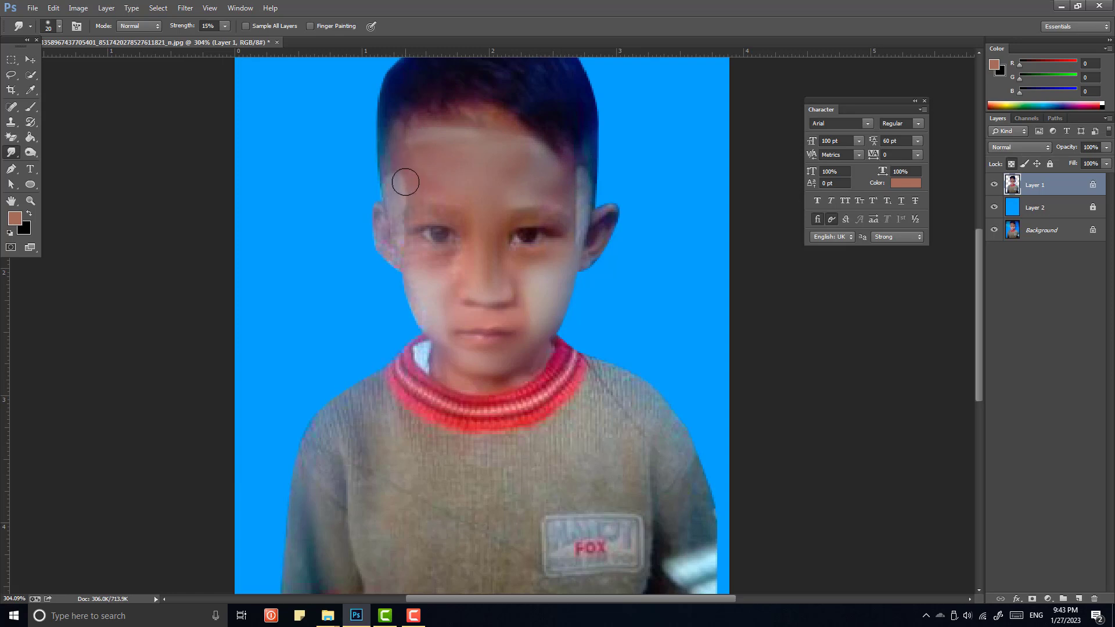
Step: Smudge the boy's right cheek smoother with a 10 px brush, and set the Smudge size back to 20 px
key("bracketleft")
key("bracketleft")
mouse_move(408, 271)
left_mouse_down()
mouse_move(436, 259)
mouse_move(412, 246)
mouse_move(452, 252)
mouse_move(439, 311)
mouse_move(419, 273)
mouse_move(422, 320)
mouse_move(404, 278)
mouse_move(414, 315)
mouse_move(422, 301)
mouse_move(438, 326)
mouse_move(528, 328)
mouse_move(532, 286)
mouse_move(543, 308)
mouse_move(492, 328)
mouse_move(449, 297)
mouse_move(443, 272)
mouse_move(415, 274)
mouse_move(447, 268)
left_mouse_up()
scroll(510, 229, "down", 3)
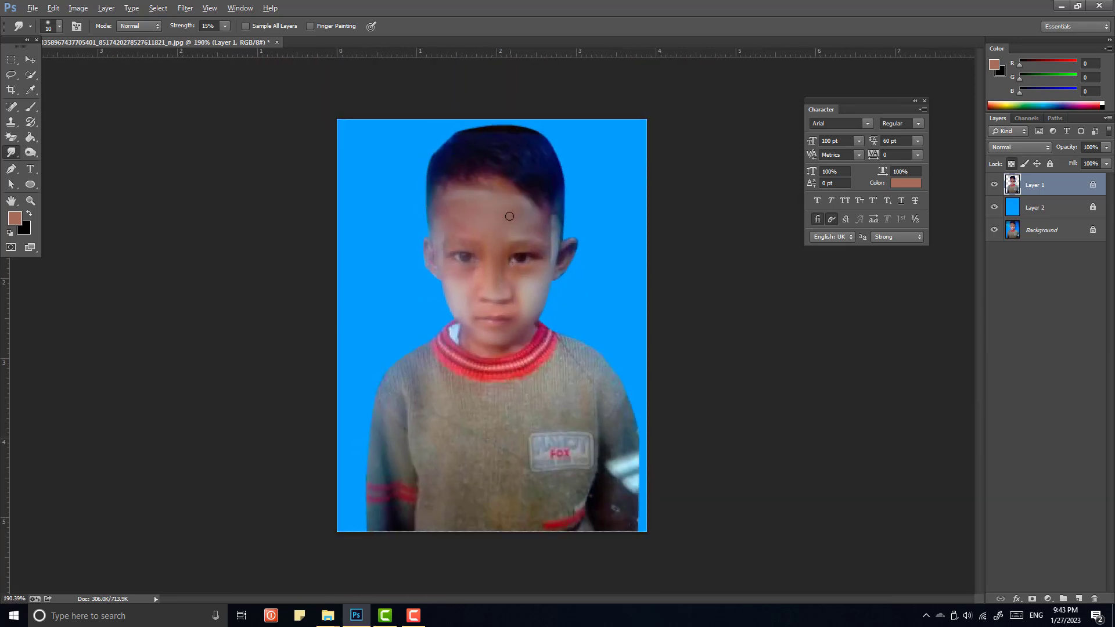
scroll(511, 229, "up", 4)
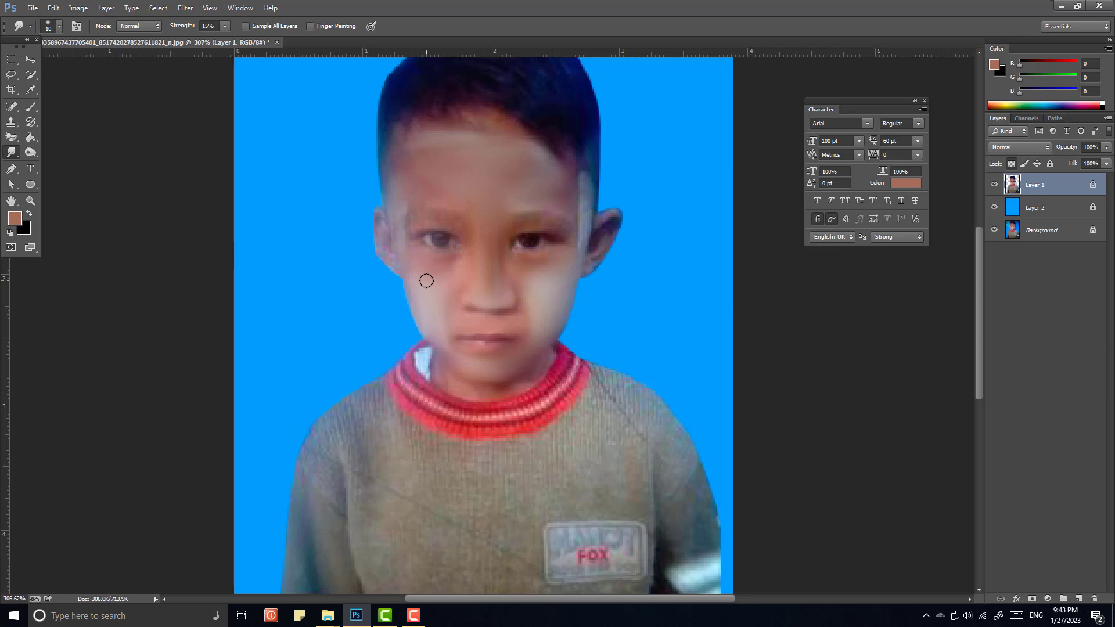
key("bracketright")
Step: Add a new layer, sample the pink skin tone beside the nose and brush it over the pale right cheek at 15 px
left_click(1078, 598)
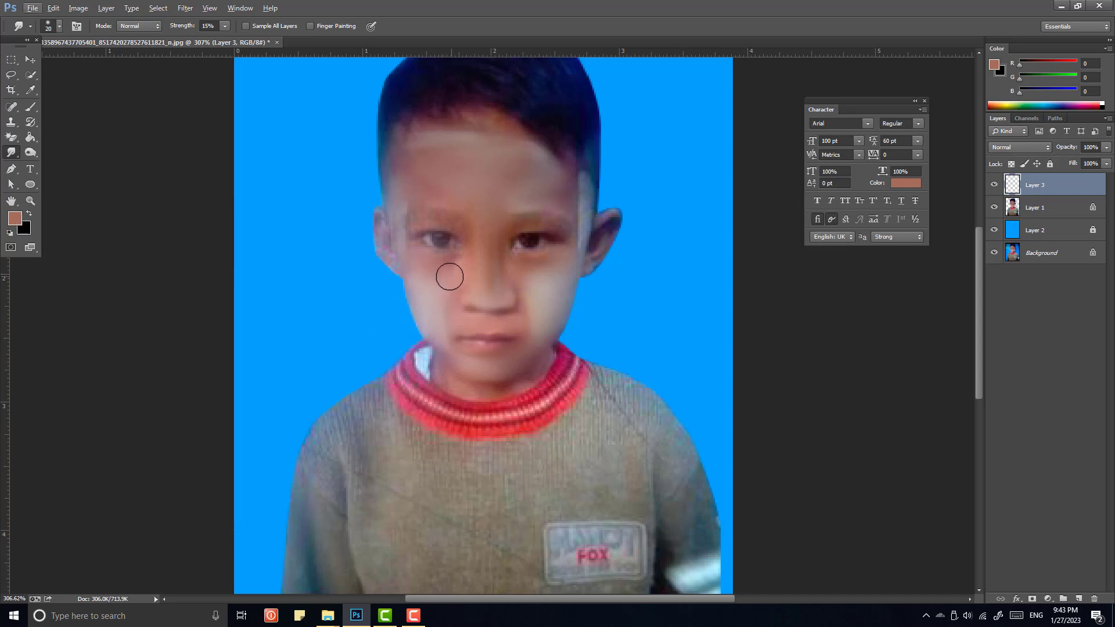
key("b")
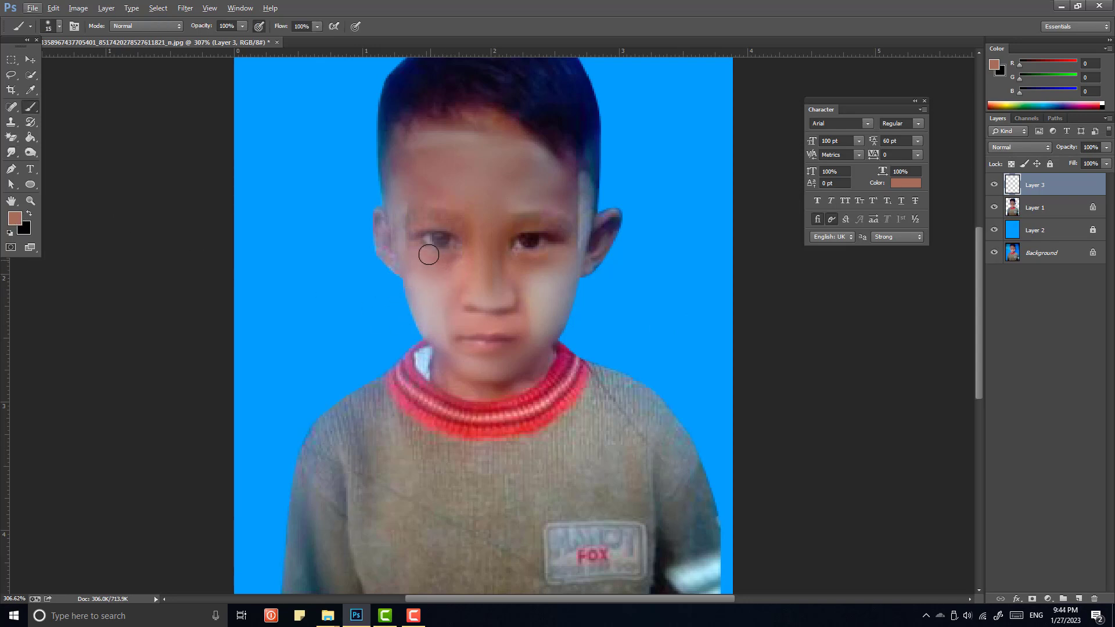
key("alt")
left_click(457, 280, "alt")
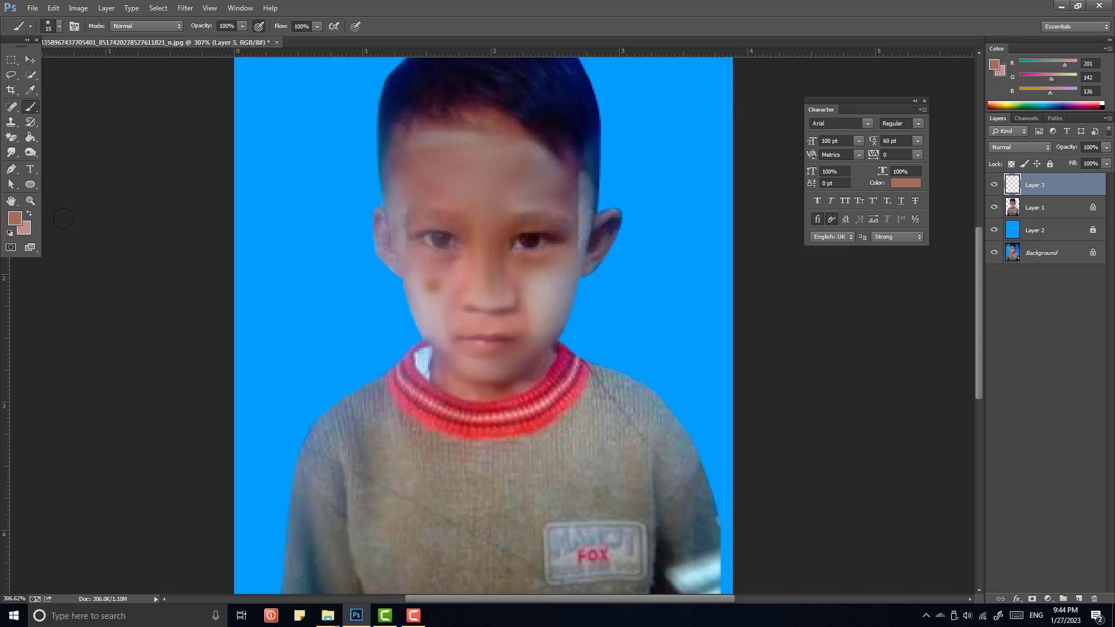
key("x")
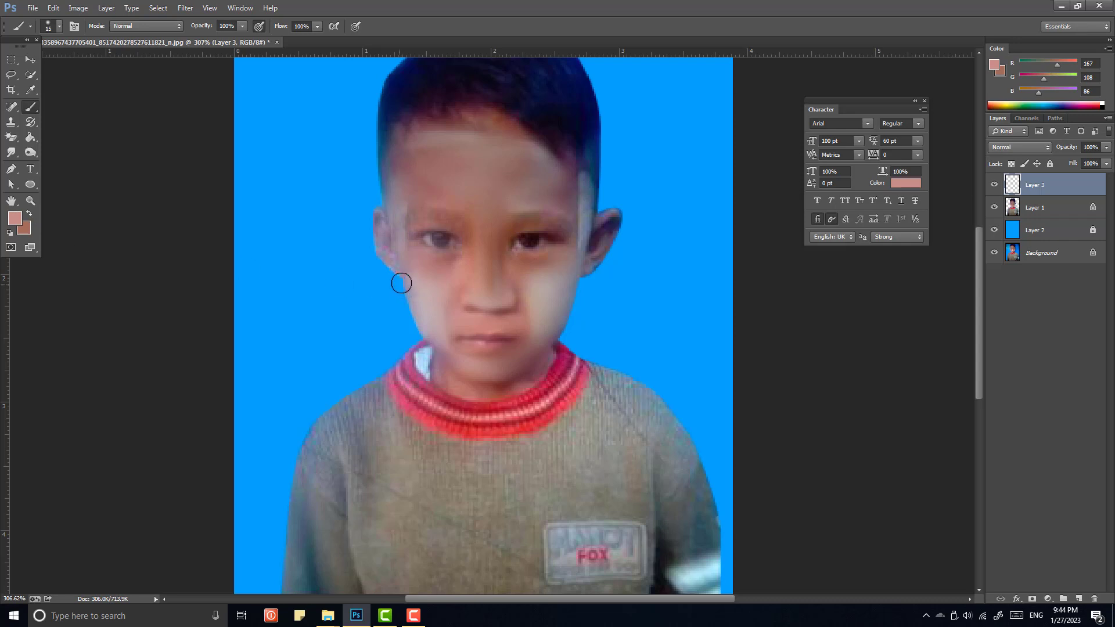
mouse_move(434, 287)
left_mouse_down()
mouse_move(426, 308)
mouse_move(442, 326)
left_mouse_up()
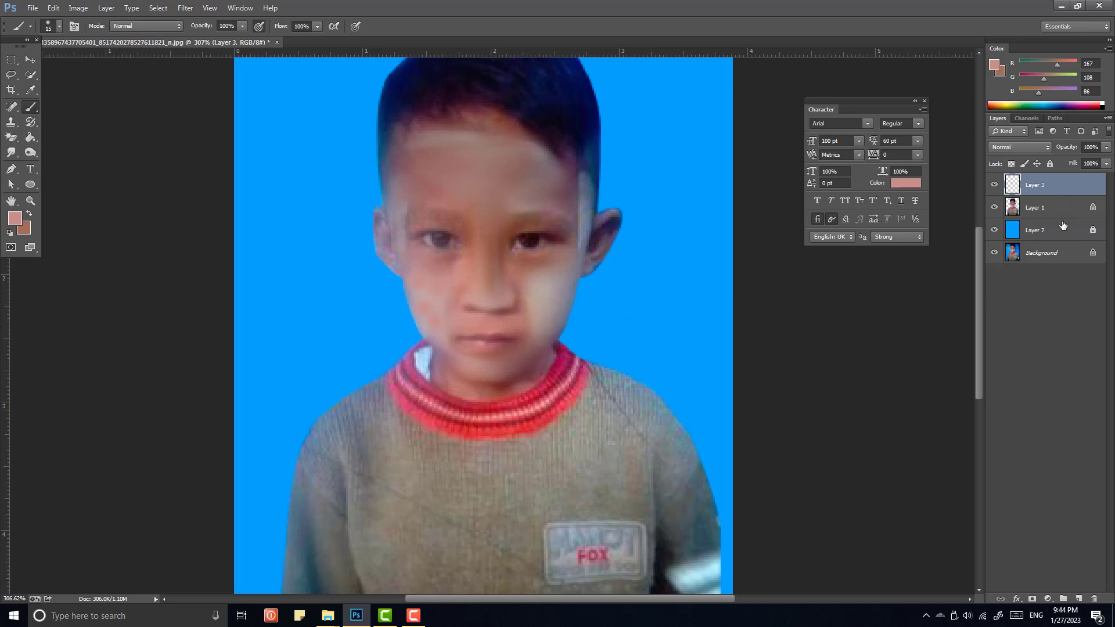
Step: Blend the painted patches on the right cheek with the 20 px Smudge tool at 15% strength
left_click(7, 155)
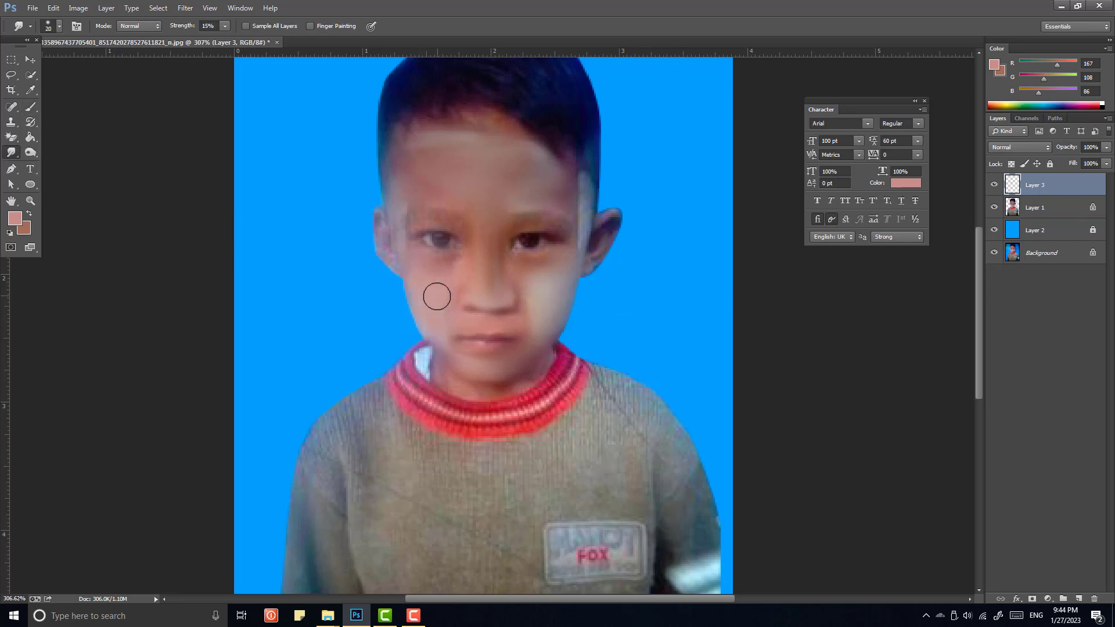
mouse_move(437, 296)
left_mouse_down()
mouse_move(418, 279)
mouse_move(438, 326)
mouse_move(430, 298)
mouse_move(452, 320)
left_mouse_up()
key("b")
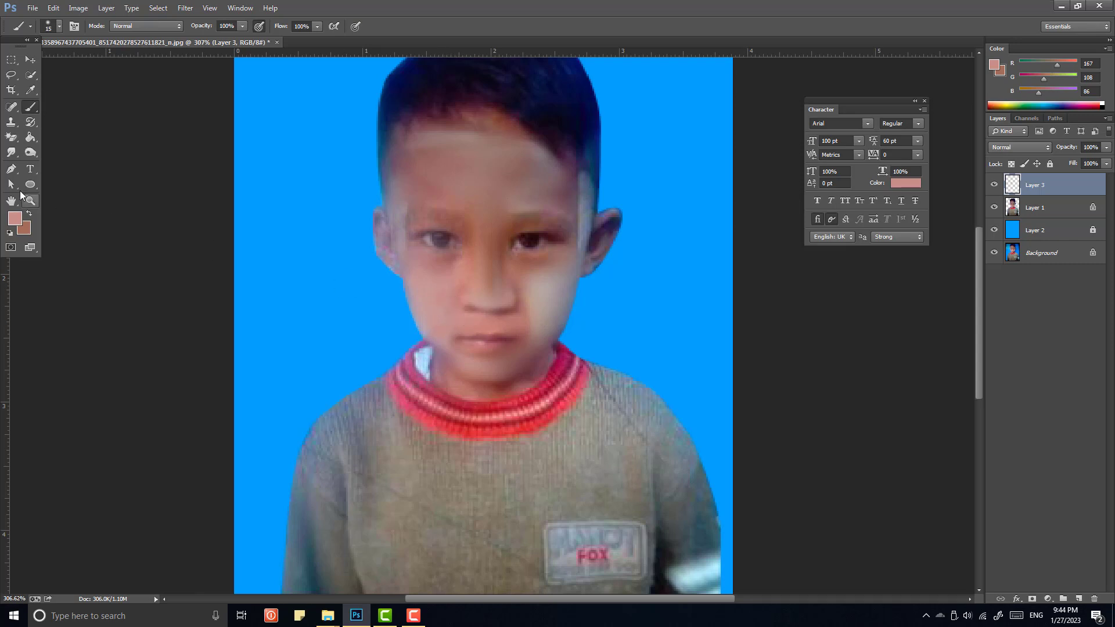
left_click(11, 152)
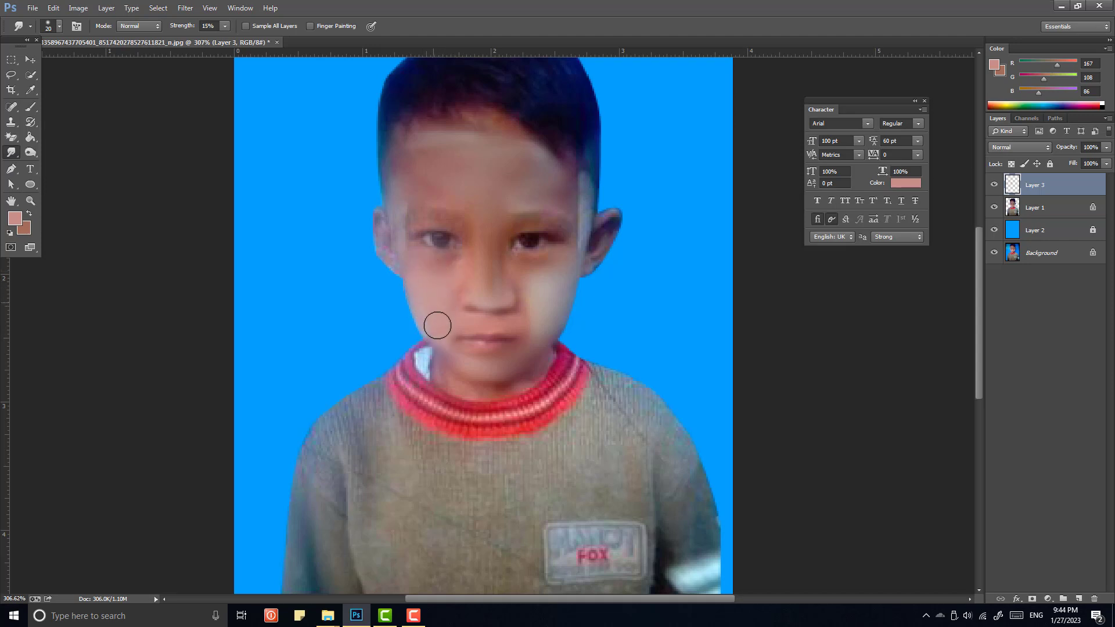
scroll(520, 336, "down", 2)
scroll(520, 337, "up", 2)
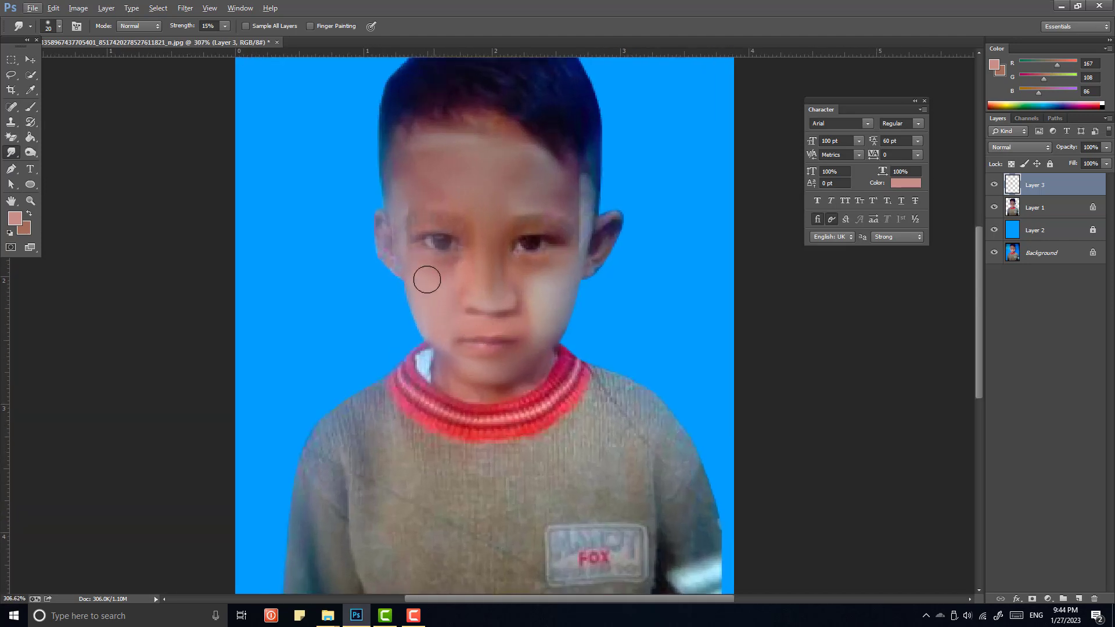
Step: Sample the skin tone below the right eye for the Brush and smudge the outer cheek and the area beside the mouth
key("b")
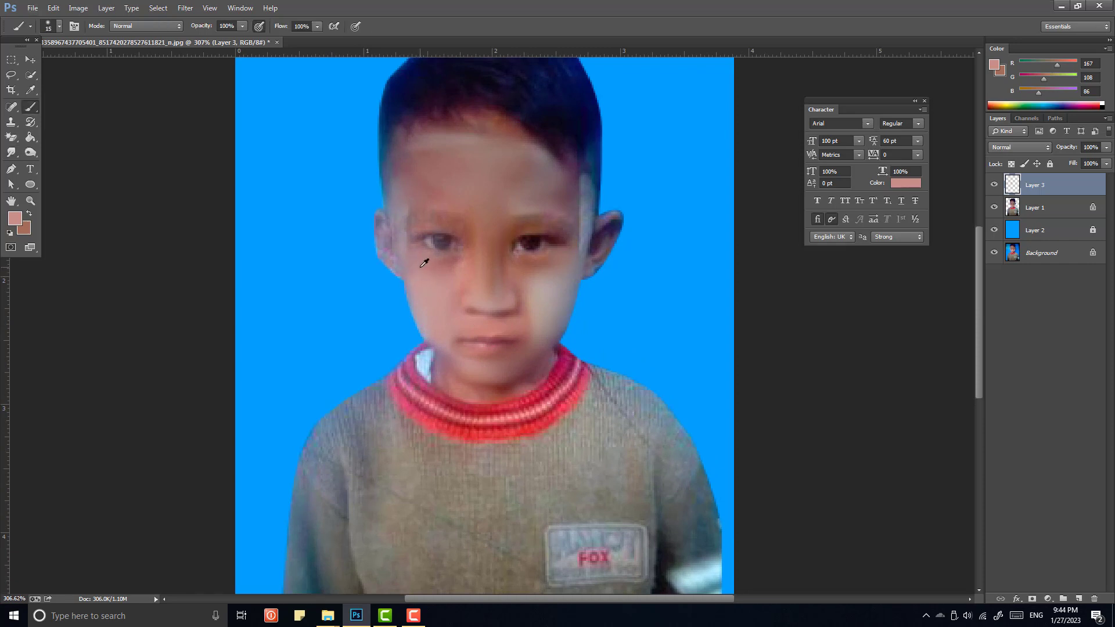
left_click(422, 266, "alt")
left_click(11, 152)
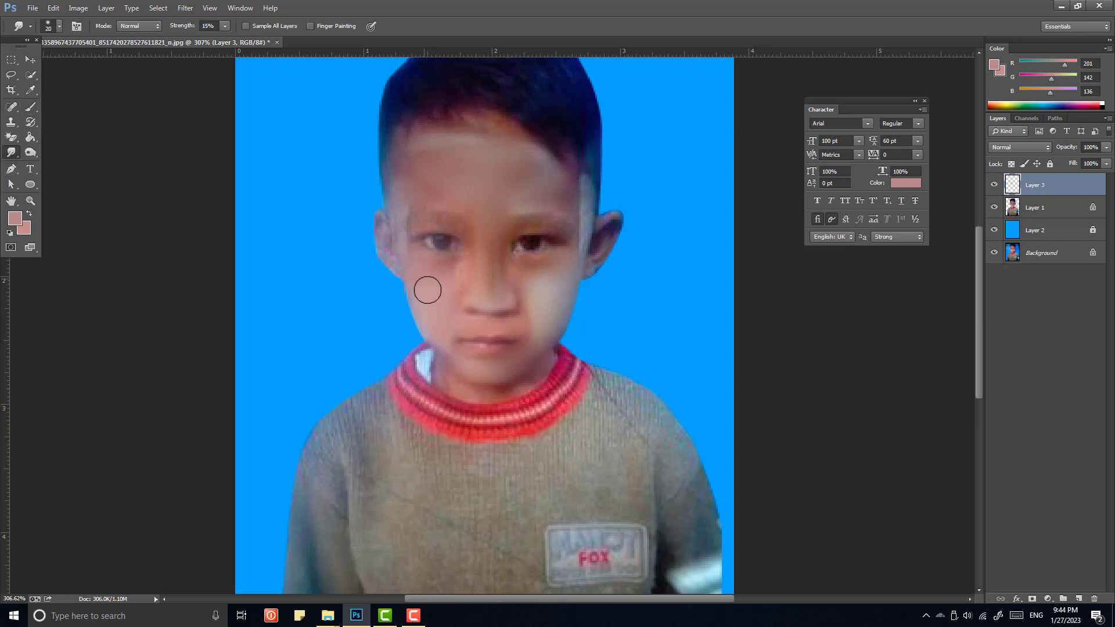
left_click_drag(415, 275, 426, 290)
mouse_move(436, 334)
left_mouse_down()
mouse_move(434, 324)
mouse_move(442, 335)
left_mouse_up()
Step: Sample skin tones from the lower right cheek, touch up the cheek with the 15 px Brush and return to the Smudge tool
key("b")
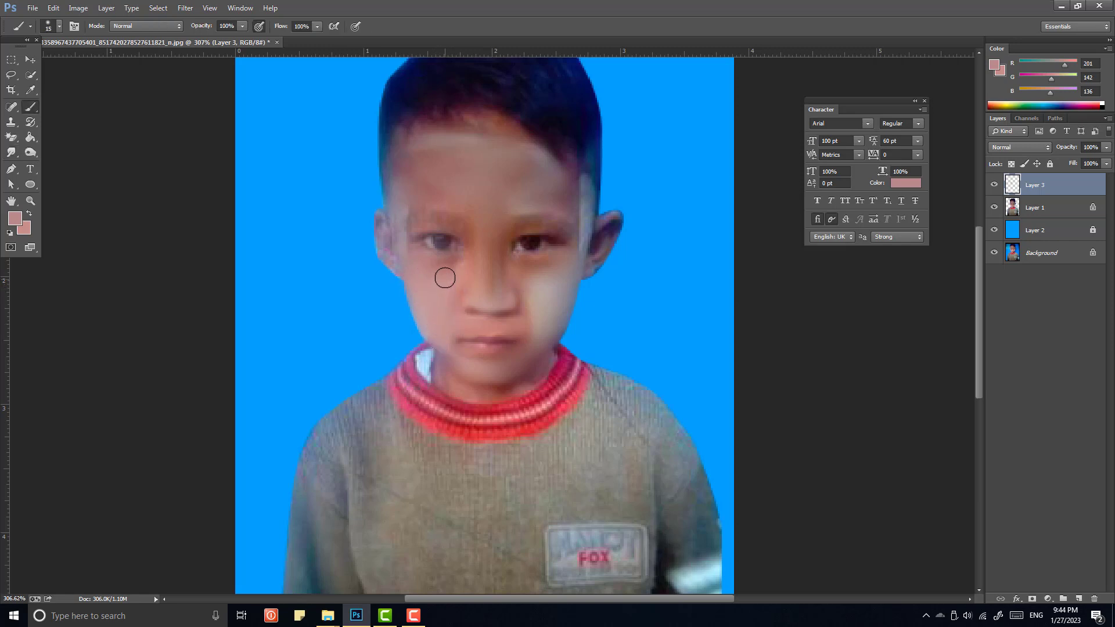
left_click(453, 309, "alt")
left_click(440, 323, "alt")
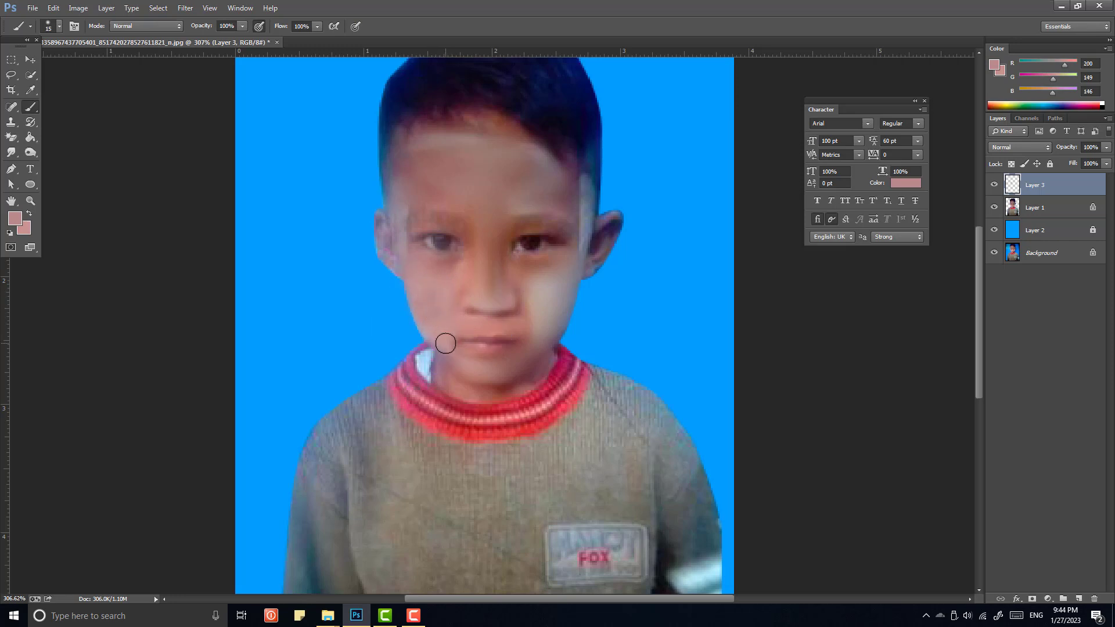
left_click(11, 152)
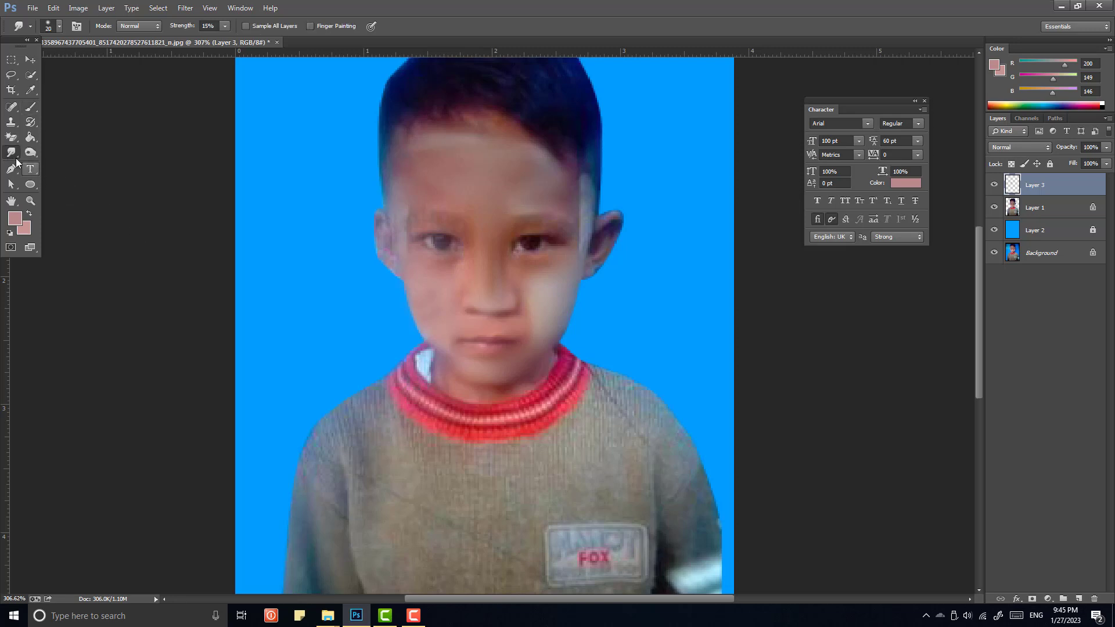
right_click(12, 155)
left_click(58, 172)
scroll(490, 310, "down", 3)
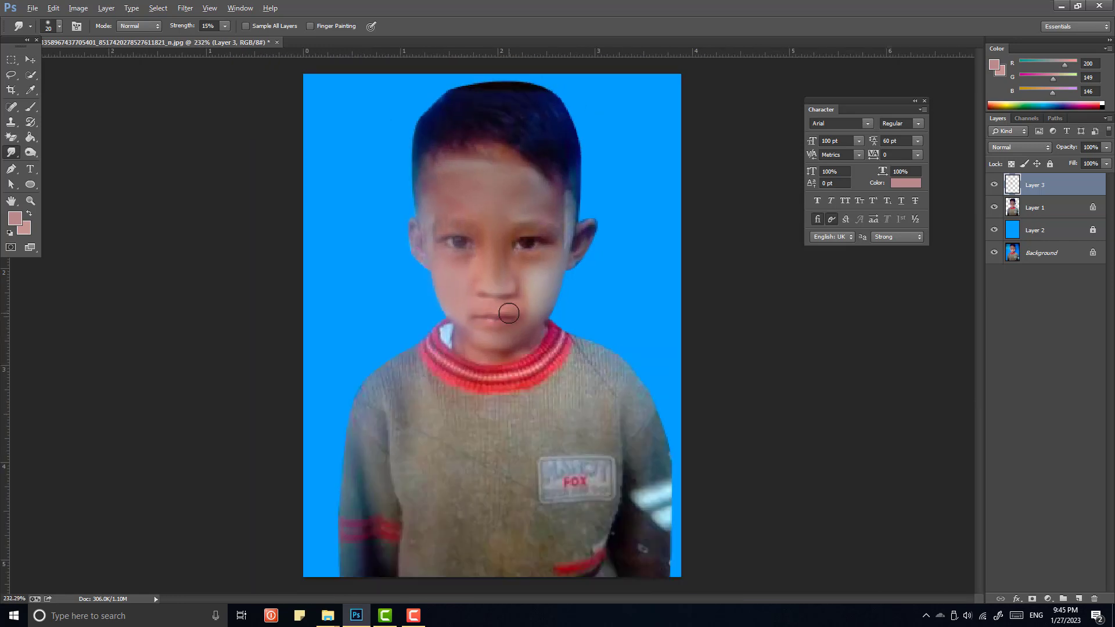
scroll(512, 312, "up", 2)
scroll(518, 175, "up", 2)
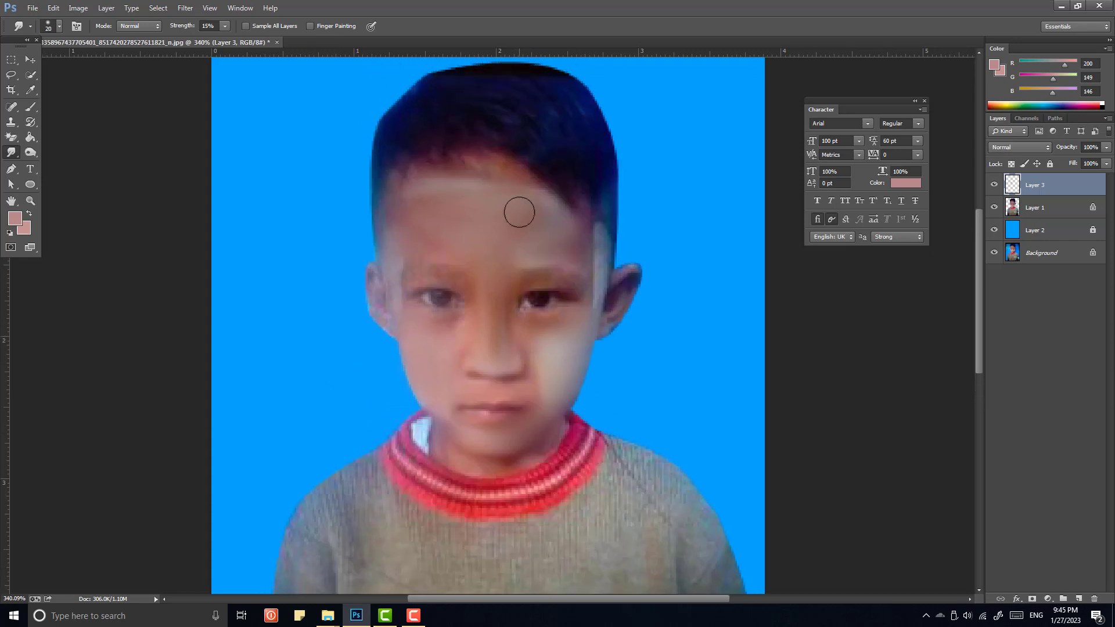
Step: Merge Layer 3 with Layer 1 and lock the merged layer's transparent pixels
left_click(1046, 213, "ctrl")
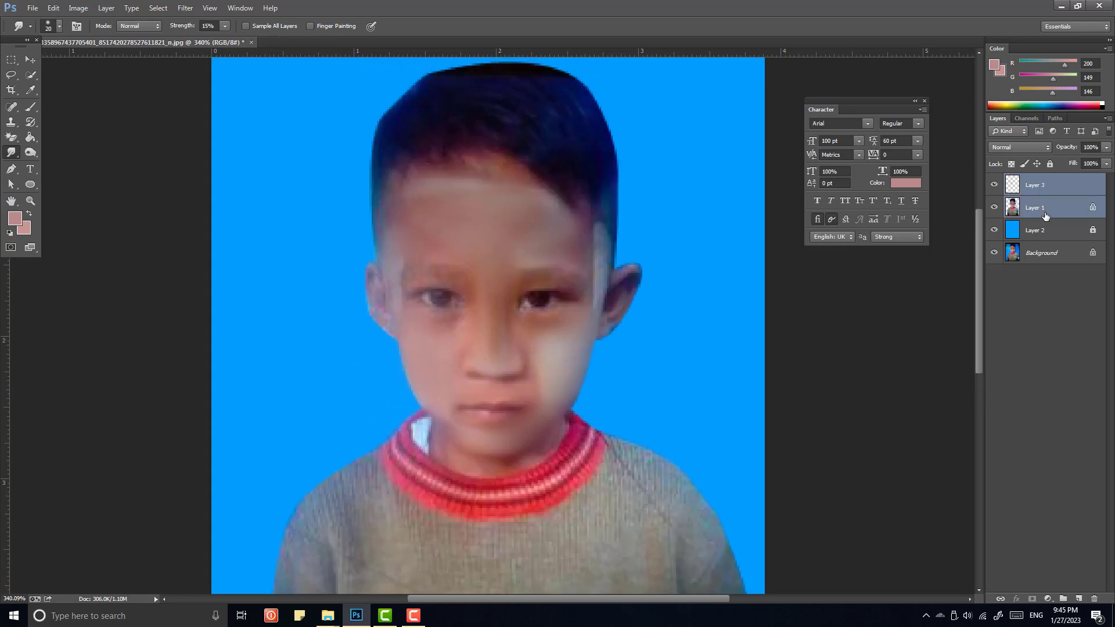
key("ctrl+e")
left_click(1011, 164)
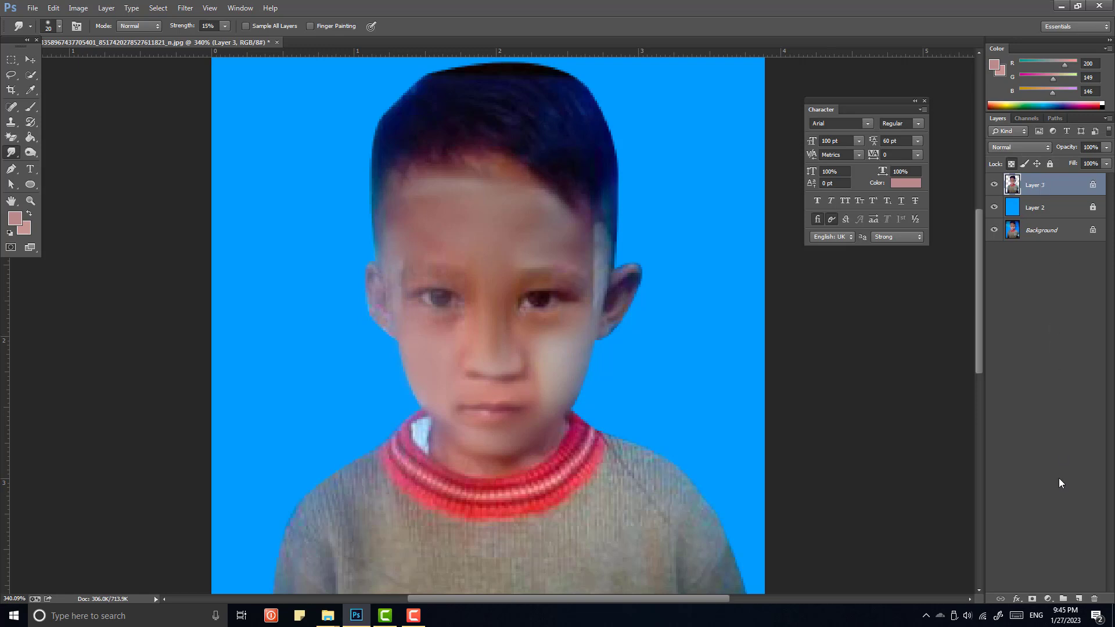
Step: Add a new layer, brush sampled forehead skin tones over the pale patches below the hairline at 15 px and smudge them smooth
left_click(1079, 598)
key("b")
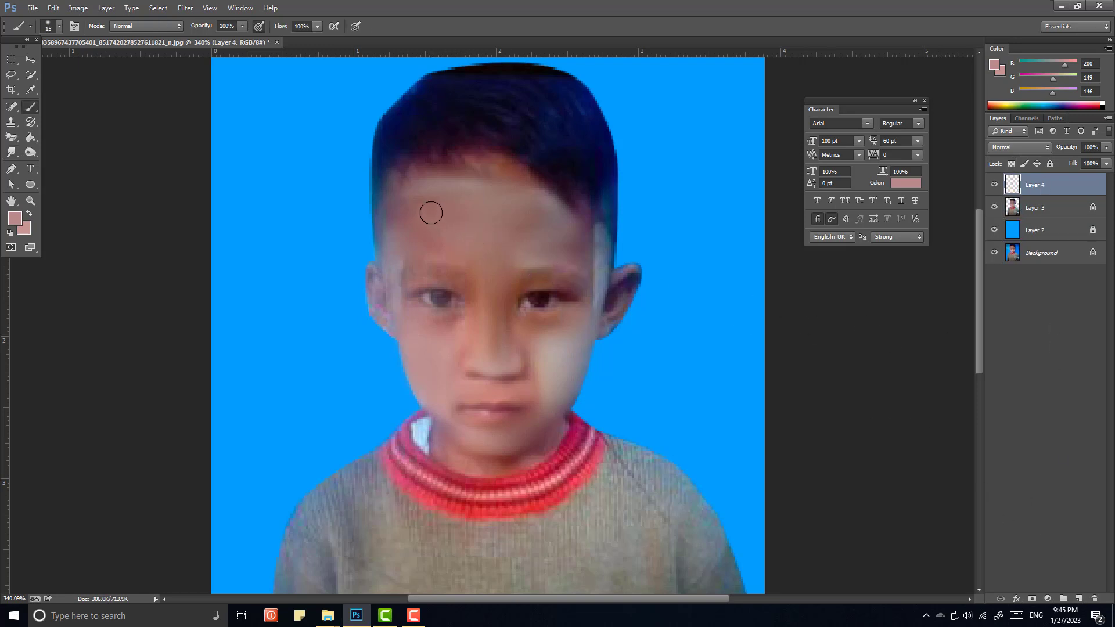
left_click(394, 217, "alt")
left_click(29, 214)
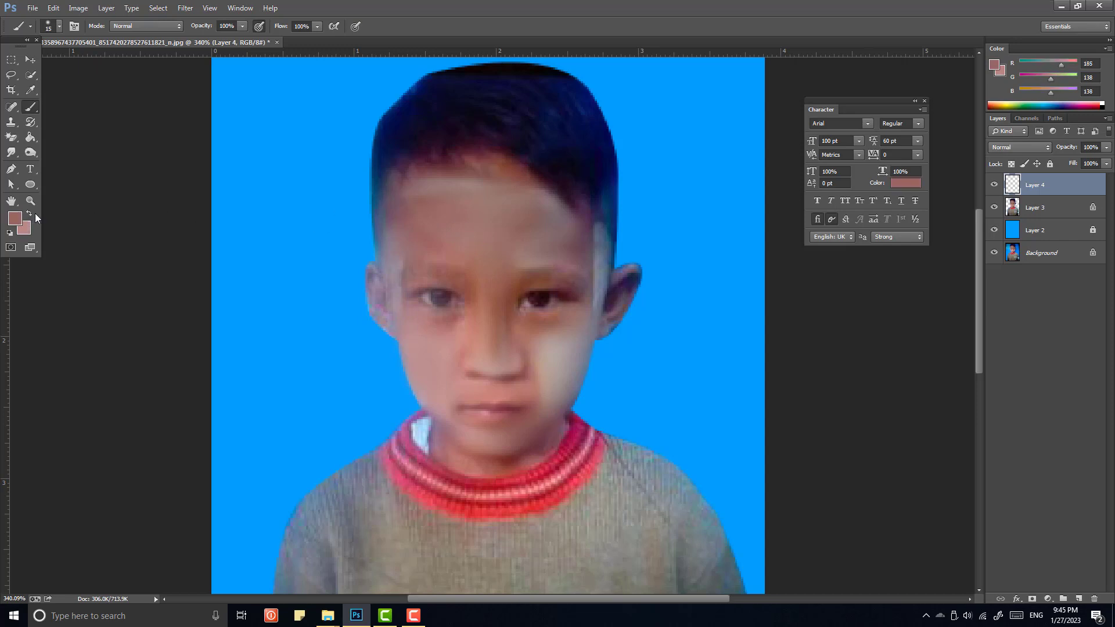
left_click_drag(450, 199, 427, 193)
left_click(521, 232, "alt")
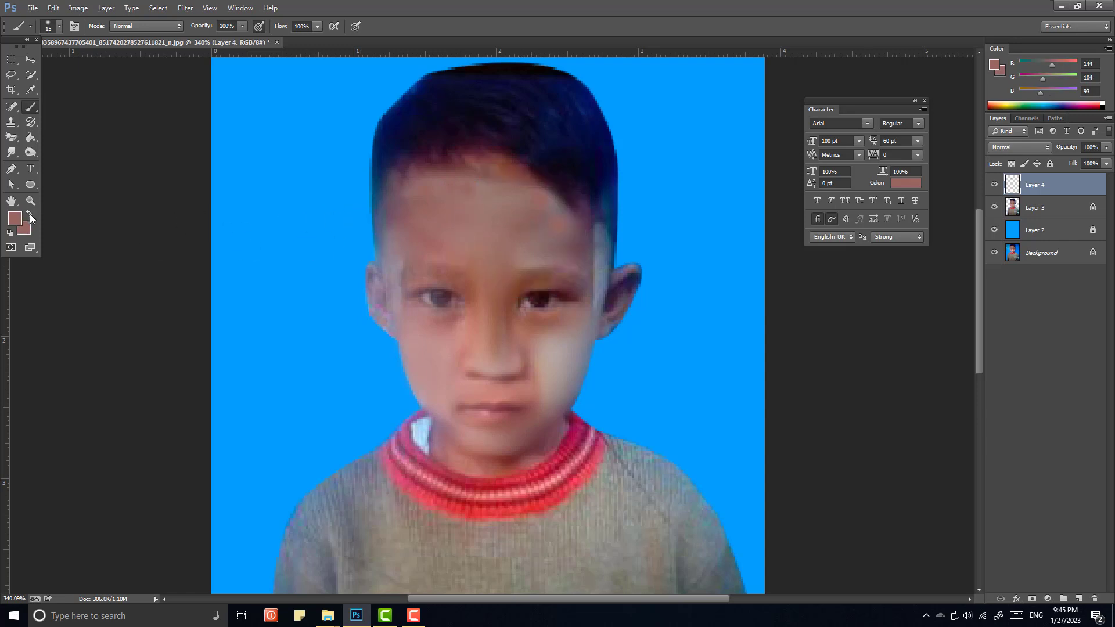
left_click(524, 236, "alt")
left_click(12, 152)
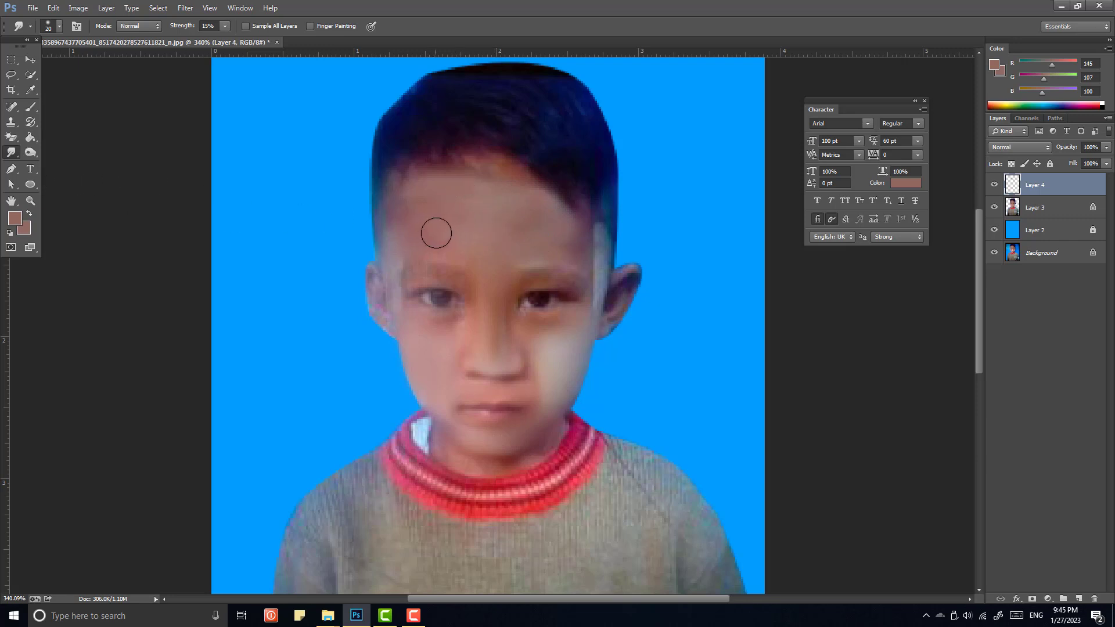
Step: Sample the upper forehead's tone, paint over the forehead with a 25 px Brush and blend the strokes with the Smudge tool
key("b")
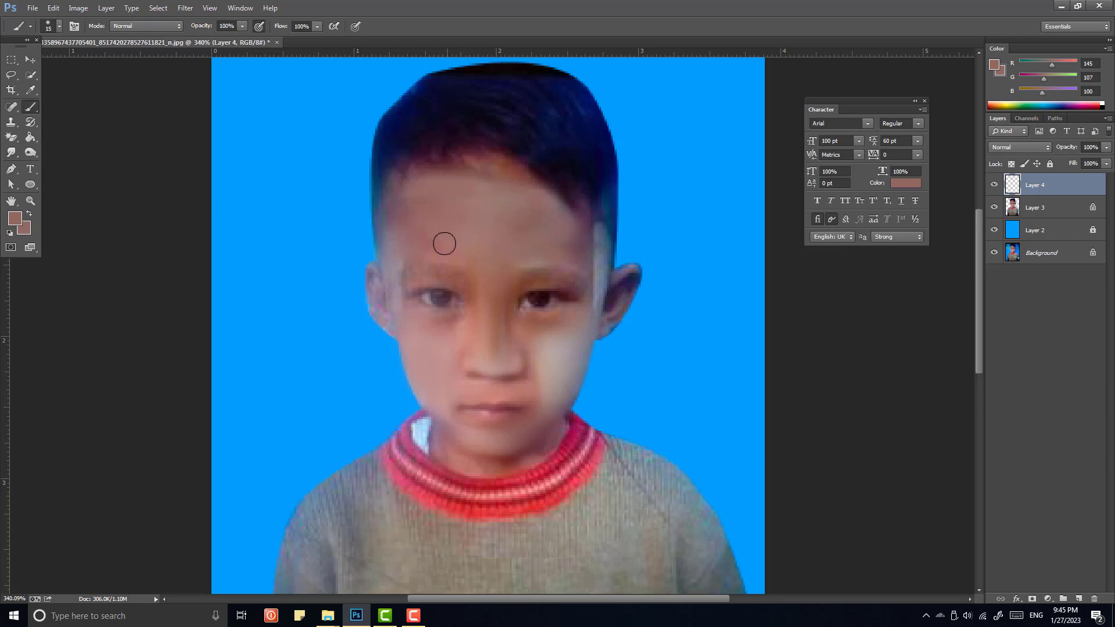
left_click(417, 206, "alt")
key("bracketright")
mouse_move(473, 198)
left_mouse_down()
mouse_move(525, 240)
mouse_move(514, 212)
mouse_move(485, 246)
mouse_move(470, 229)
mouse_move(437, 229)
mouse_move(544, 241)
mouse_move(539, 209)
mouse_move(510, 204)
mouse_move(556, 263)
mouse_move(509, 225)
left_mouse_up()
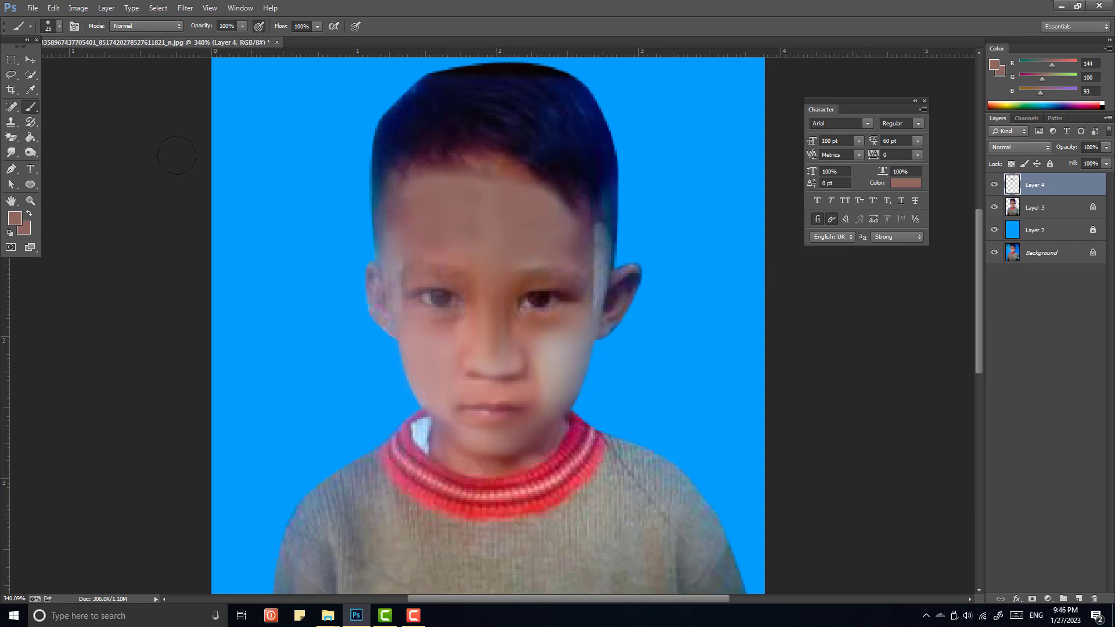
left_click(11, 153)
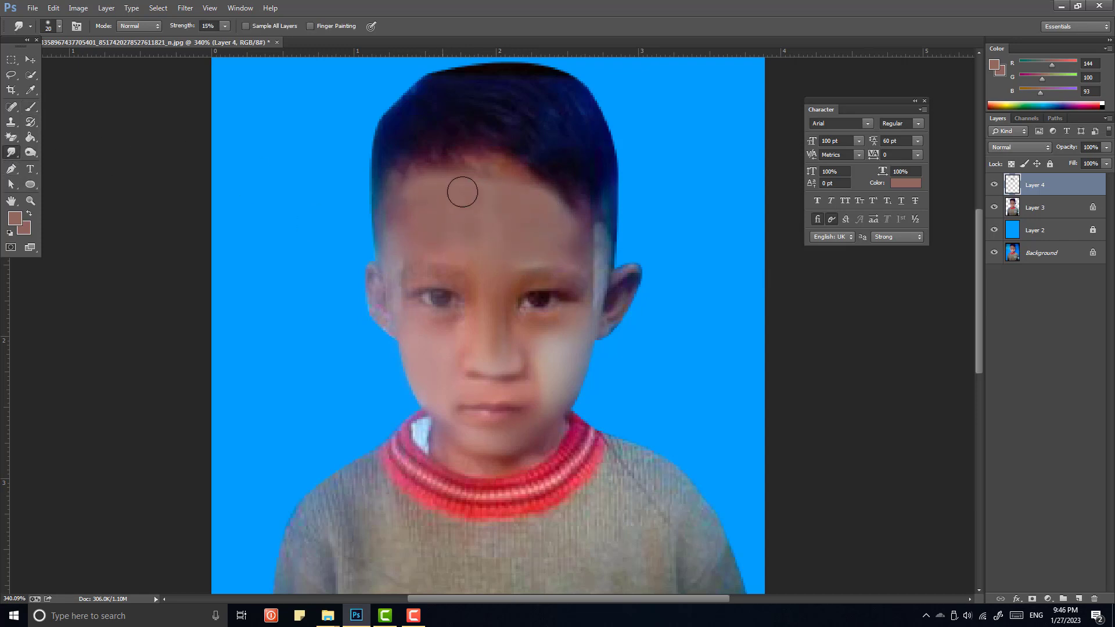
mouse_move(440, 225)
left_mouse_down()
mouse_move(480, 236)
mouse_move(457, 245)
mouse_move(411, 239)
mouse_move(464, 218)
mouse_move(419, 200)
mouse_move(455, 183)
mouse_move(434, 183)
mouse_move(515, 189)
mouse_move(558, 219)
mouse_move(568, 249)
mouse_move(519, 261)
mouse_move(575, 264)
mouse_move(489, 288)
mouse_move(493, 306)
mouse_move(491, 273)
mouse_move(501, 335)
mouse_move(490, 323)
mouse_move(505, 351)
mouse_move(507, 299)
mouse_move(493, 317)
mouse_move(481, 276)
mouse_move(488, 314)
mouse_move(567, 335)
mouse_move(520, 334)
mouse_move(482, 286)
mouse_move(487, 312)
mouse_move(474, 277)
left_mouse_up()
Step: Dab the sampled mauve tone on the right temple, undo the last stroke and smudge the temple edge beside the ear
key("b")
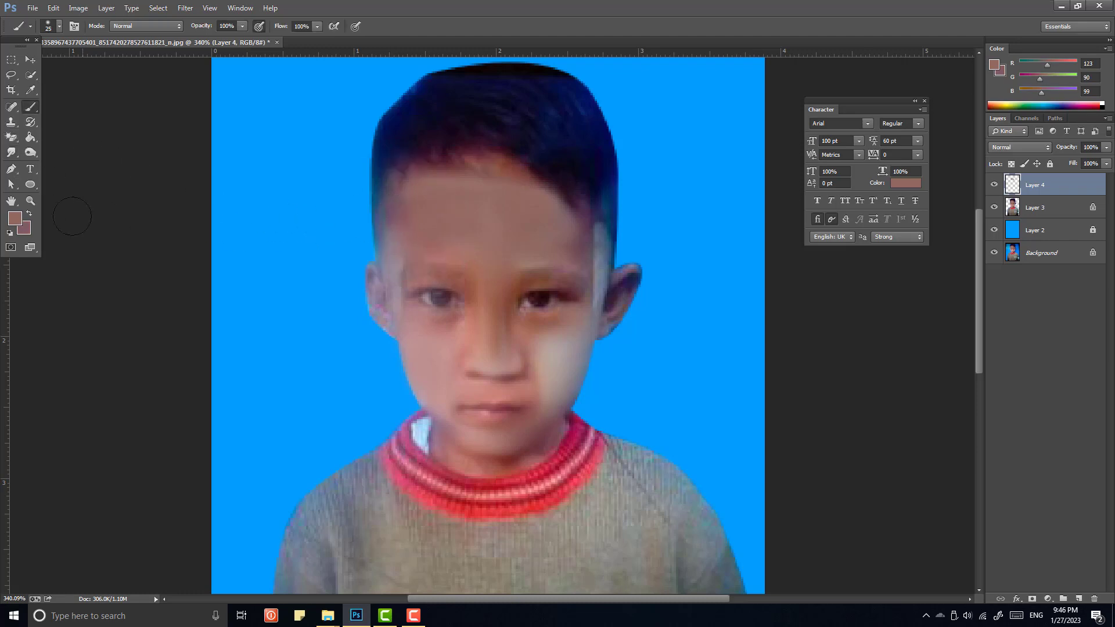
left_click(31, 213)
left_click(392, 244)
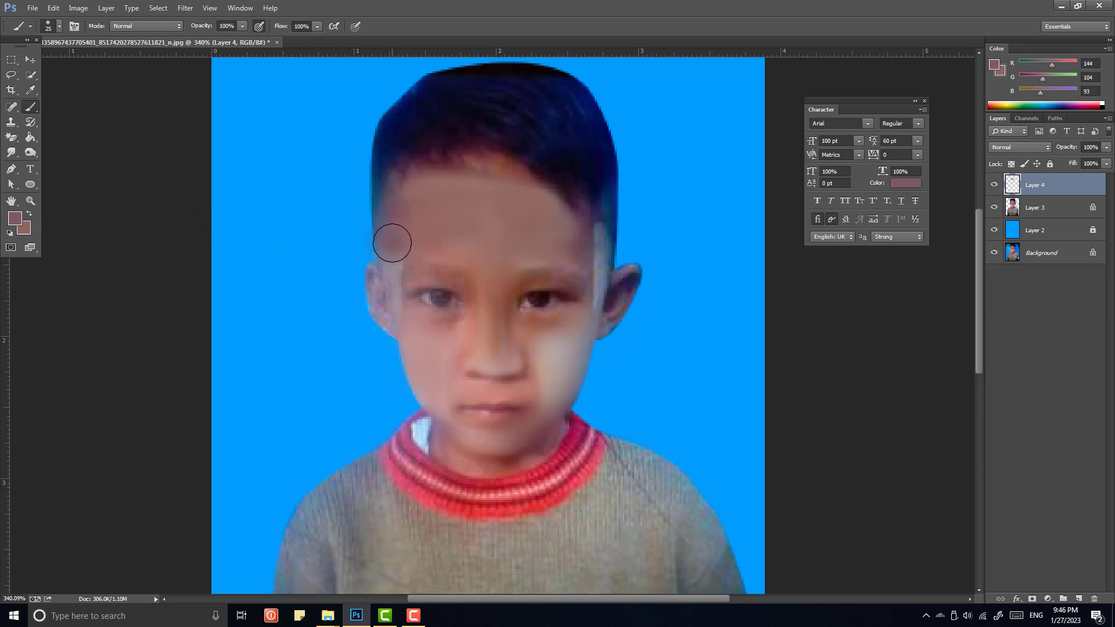
mouse_move(394, 264)
left_mouse_down()
mouse_move(407, 332)
mouse_move(397, 311)
mouse_move(397, 296)
mouse_move(436, 365)
mouse_move(420, 328)
left_mouse_up()
key("ctrl+z")
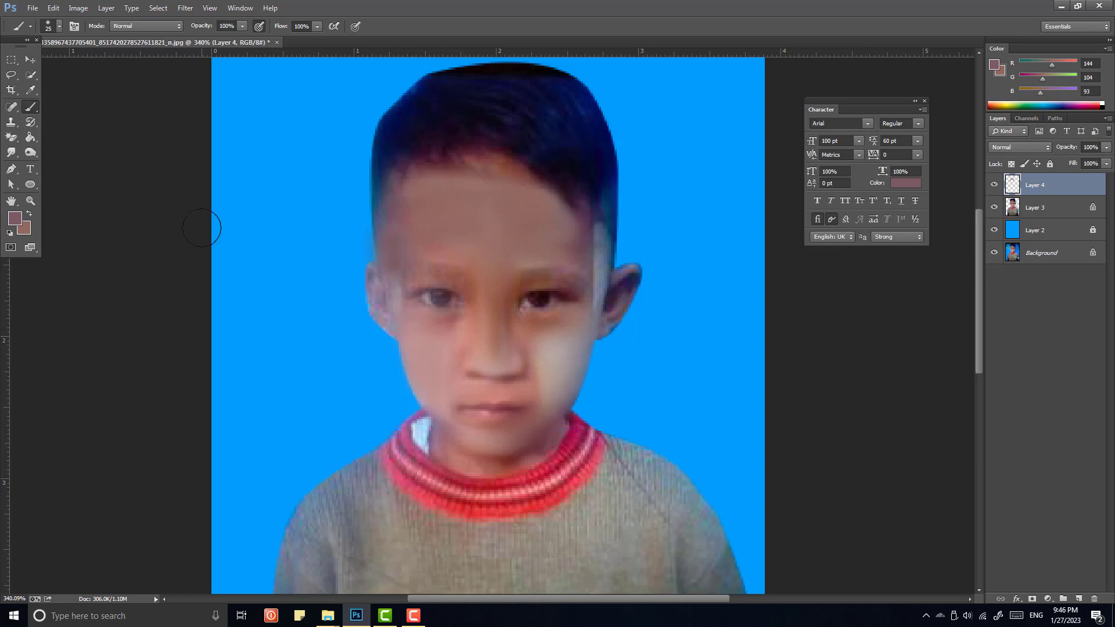
left_click(8, 152)
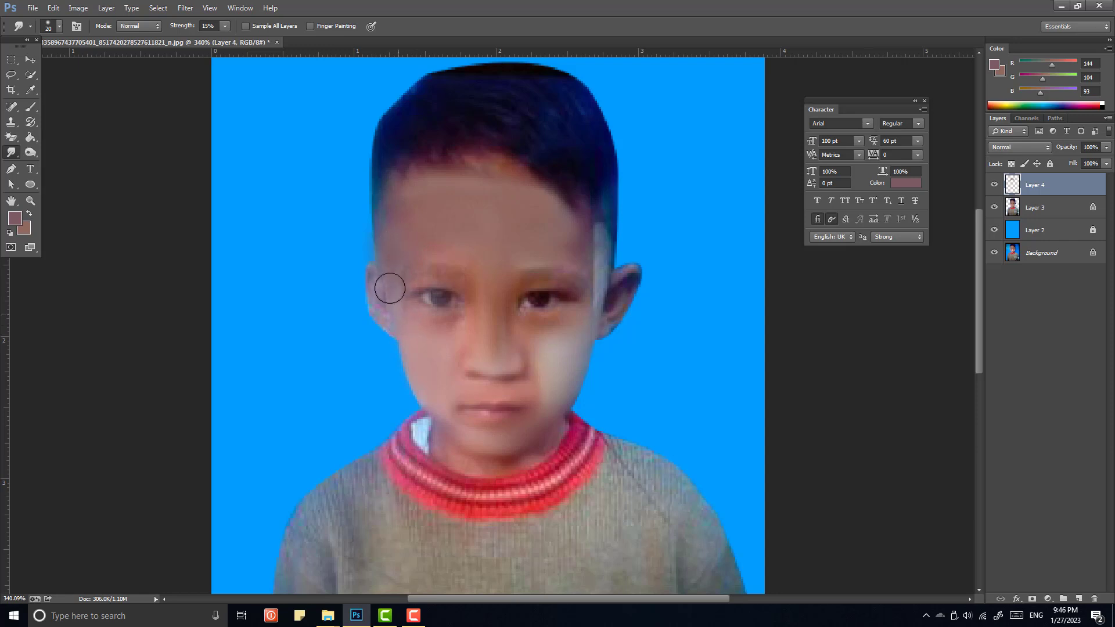
Step: Merge Layer 4 with Layer 3 and lock the merged layer's transparent pixels
left_click(1043, 207, "shift")
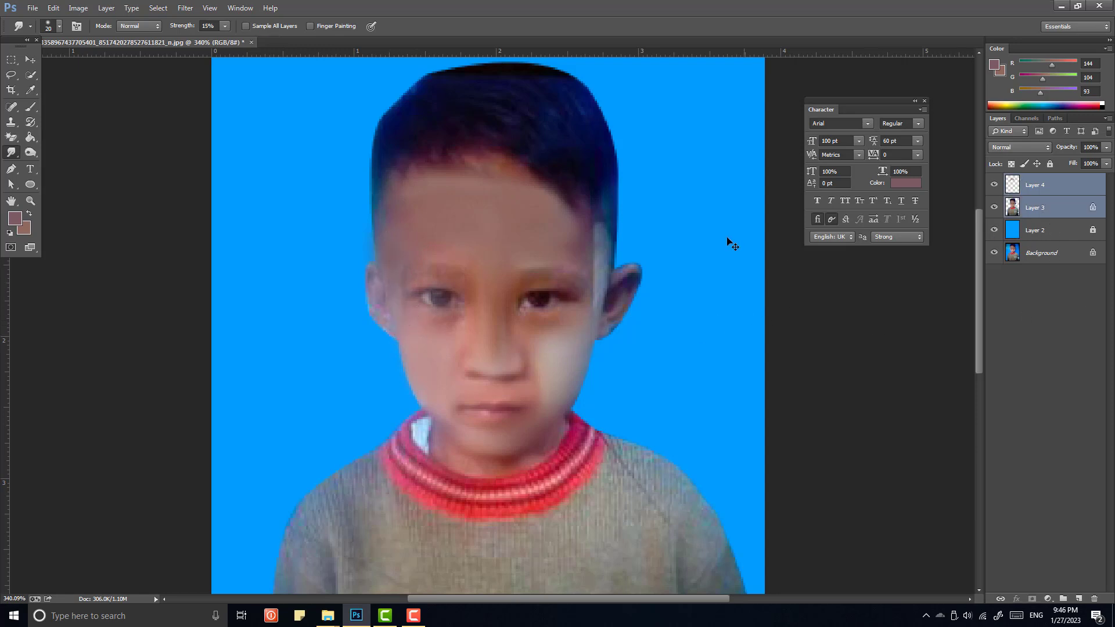
key("ctrl+e")
left_click(1011, 164)
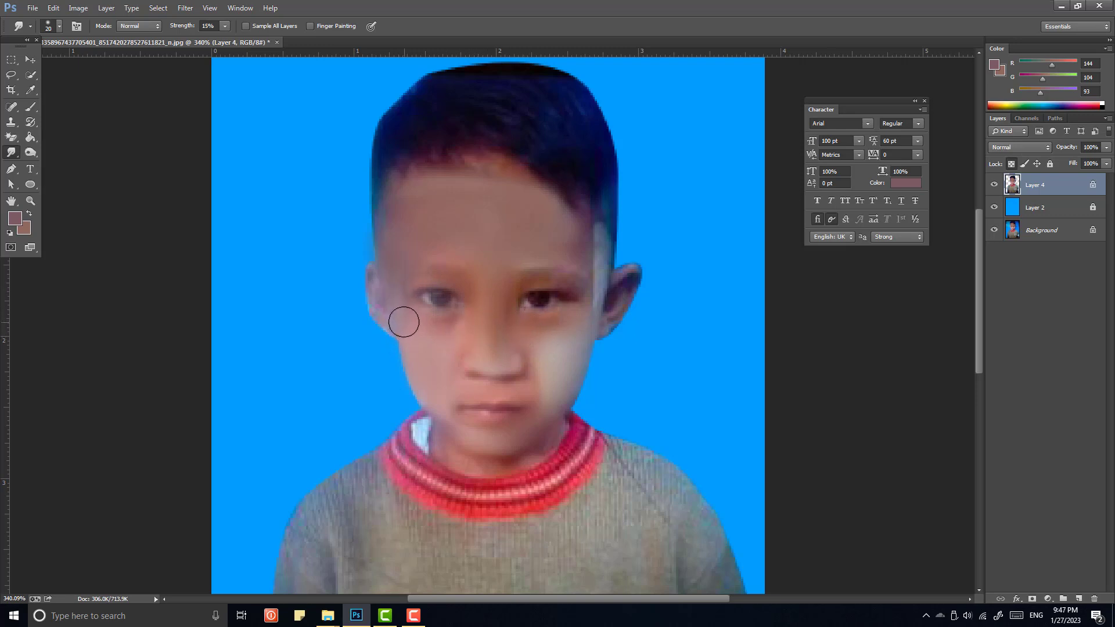
Step: Add a new layer, brush the sampled upper-forehead tone below the hairline at 25 px and smudge the strokes into the forehead
key("bracketleft")
scroll(485, 337, "down", 4)
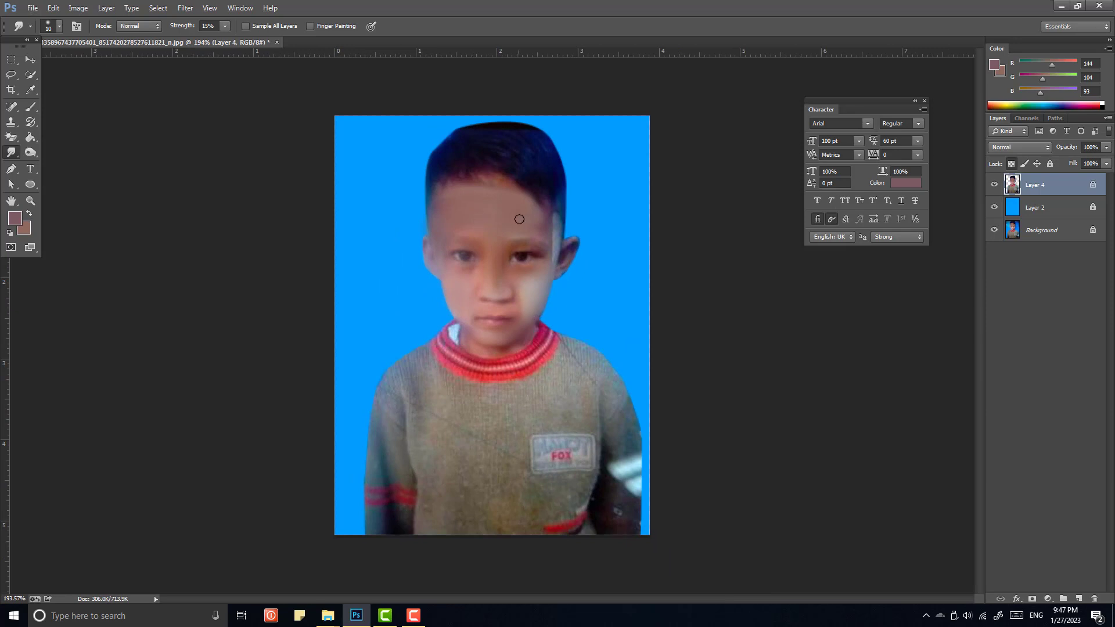
scroll(519, 219, "up", 2)
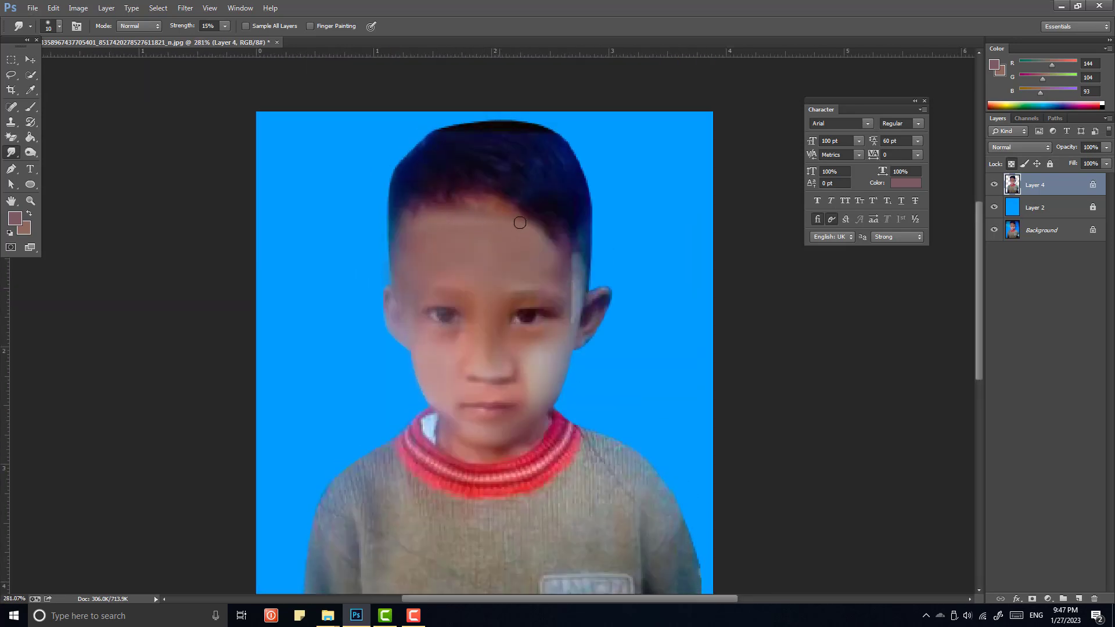
scroll(518, 243, "up", 2)
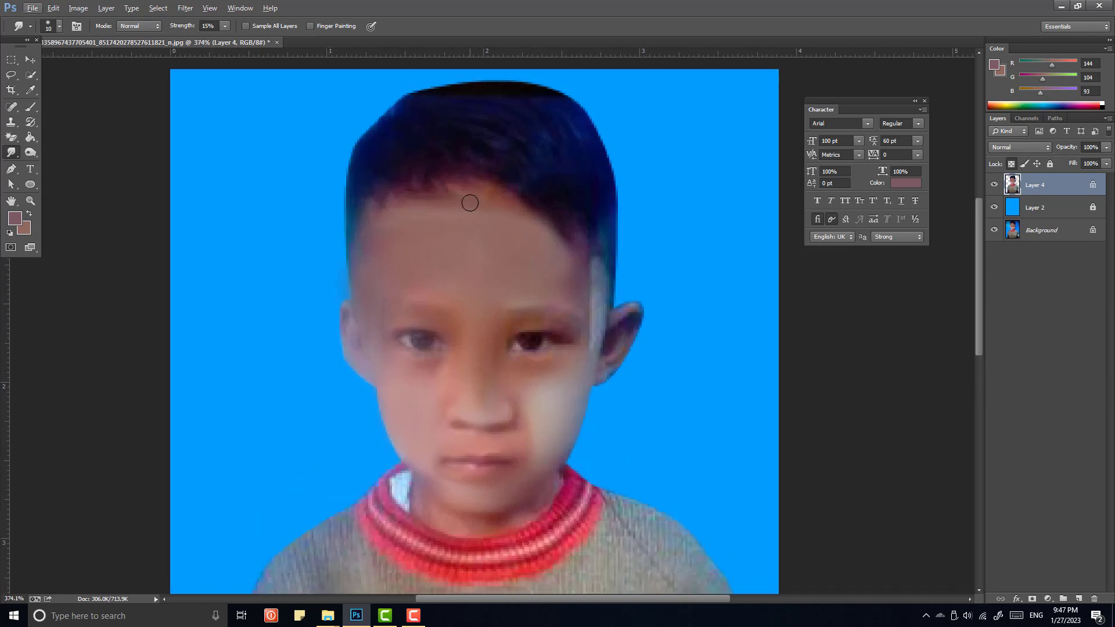
left_click(1079, 598)
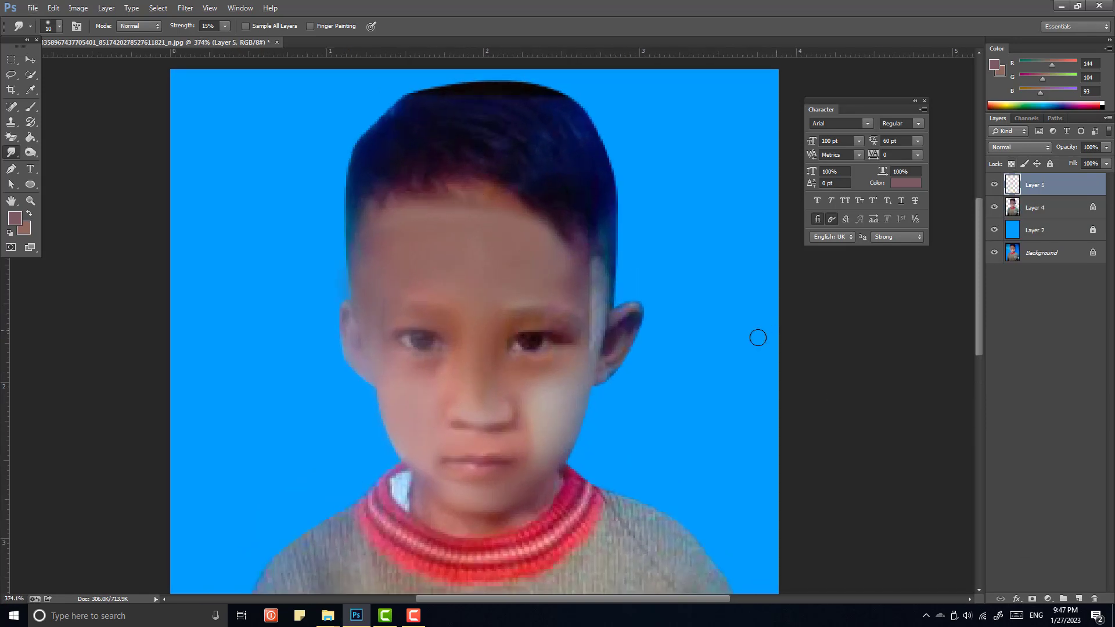
key("b")
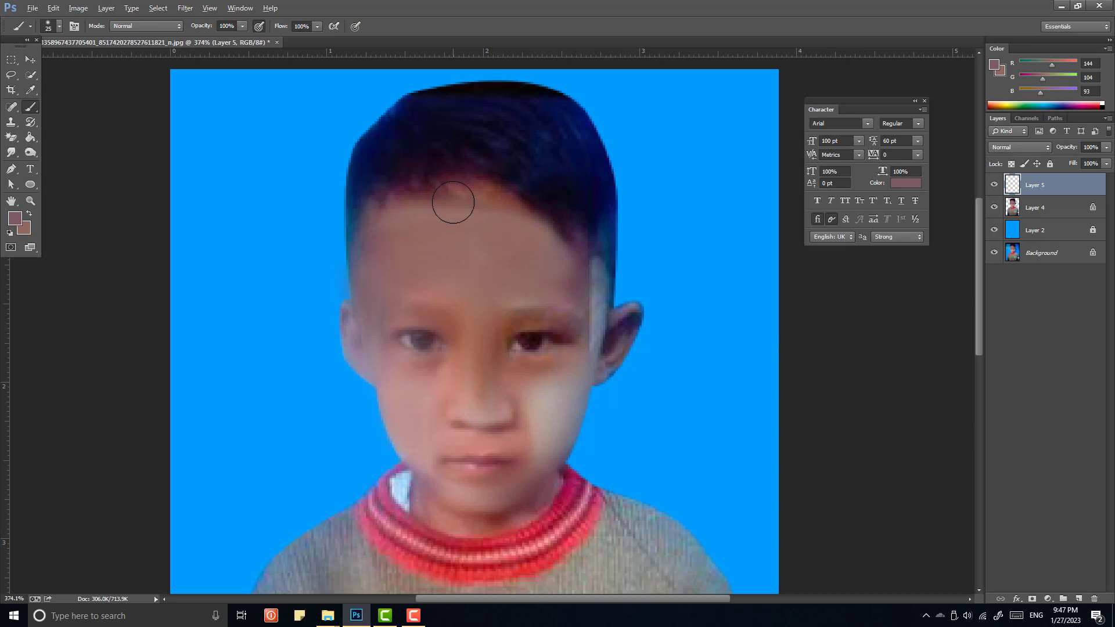
left_click(453, 203, "alt")
left_click(411, 218)
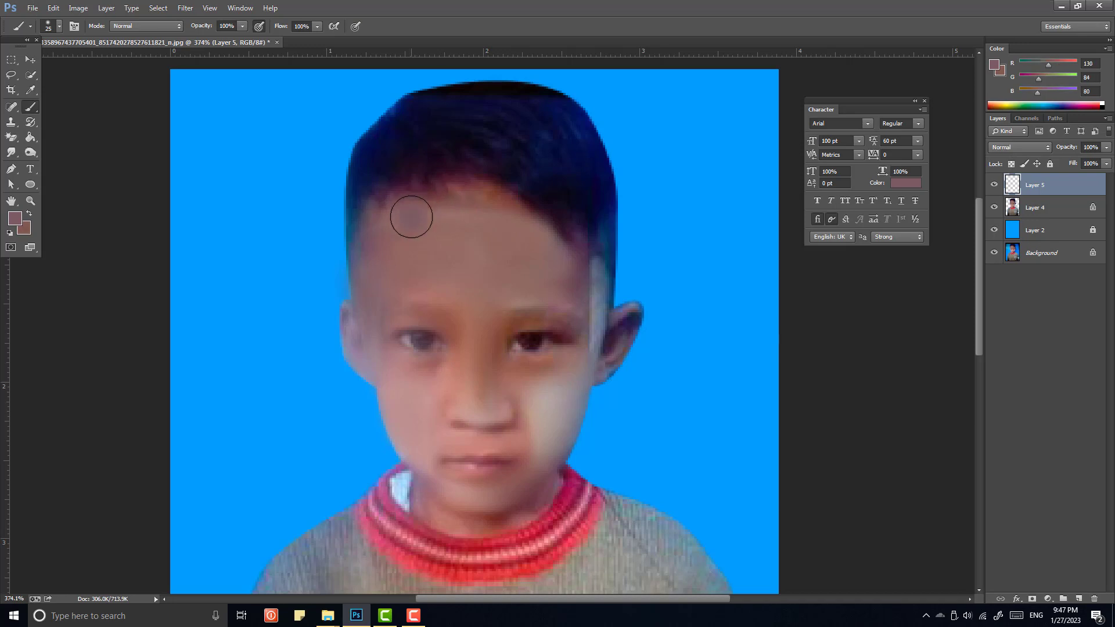
key("ctrl+z")
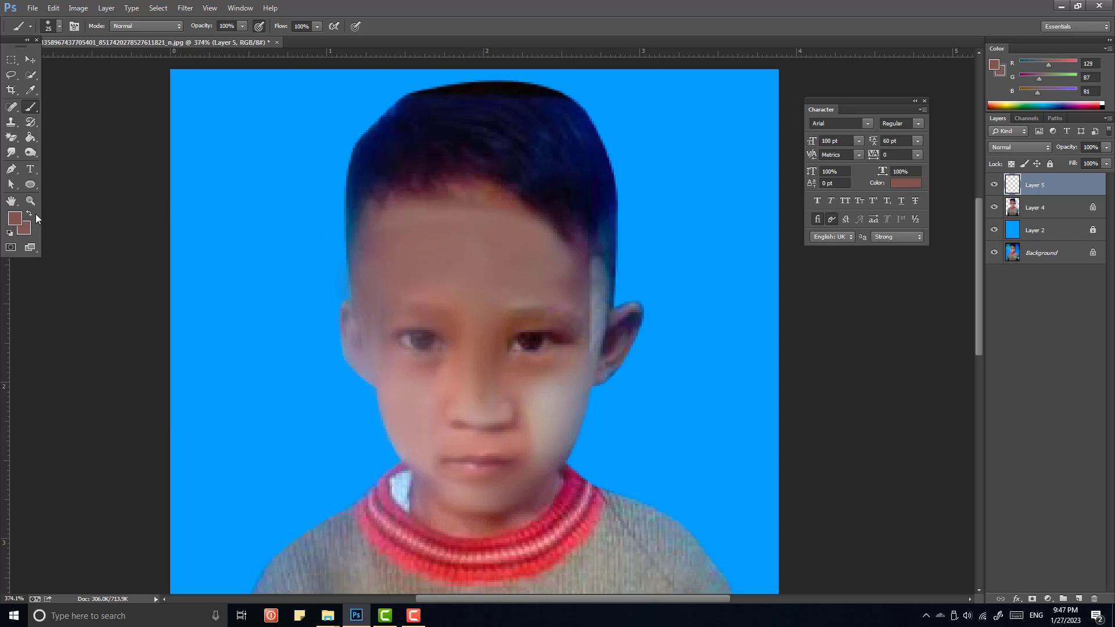
mouse_move(410, 212)
left_mouse_down()
mouse_move(403, 219)
mouse_move(527, 227)
left_mouse_up()
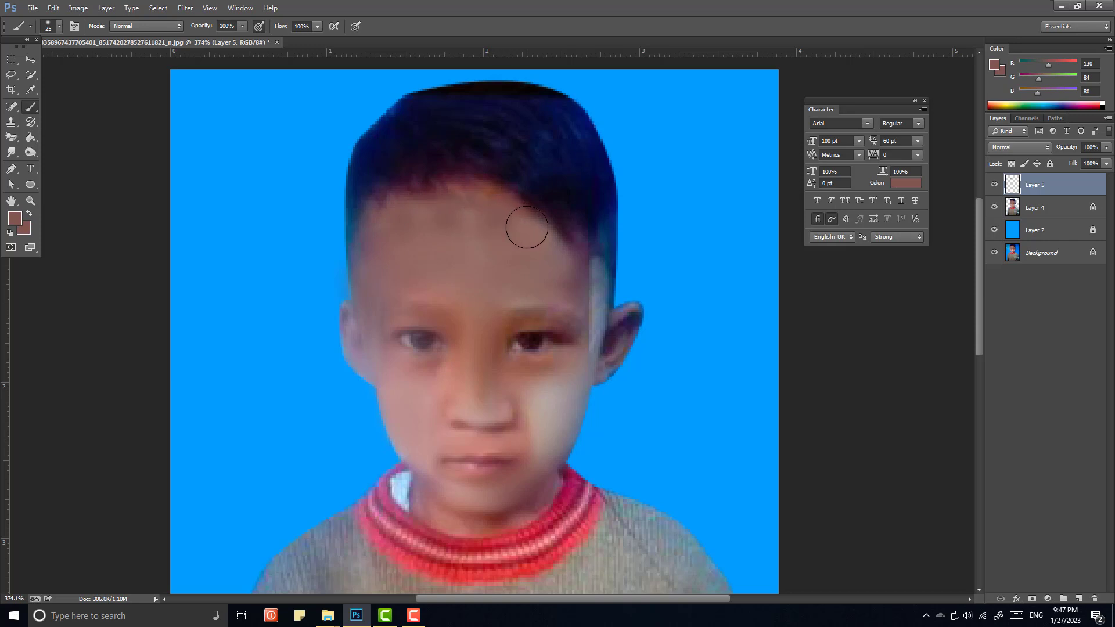
left_click(11, 152)
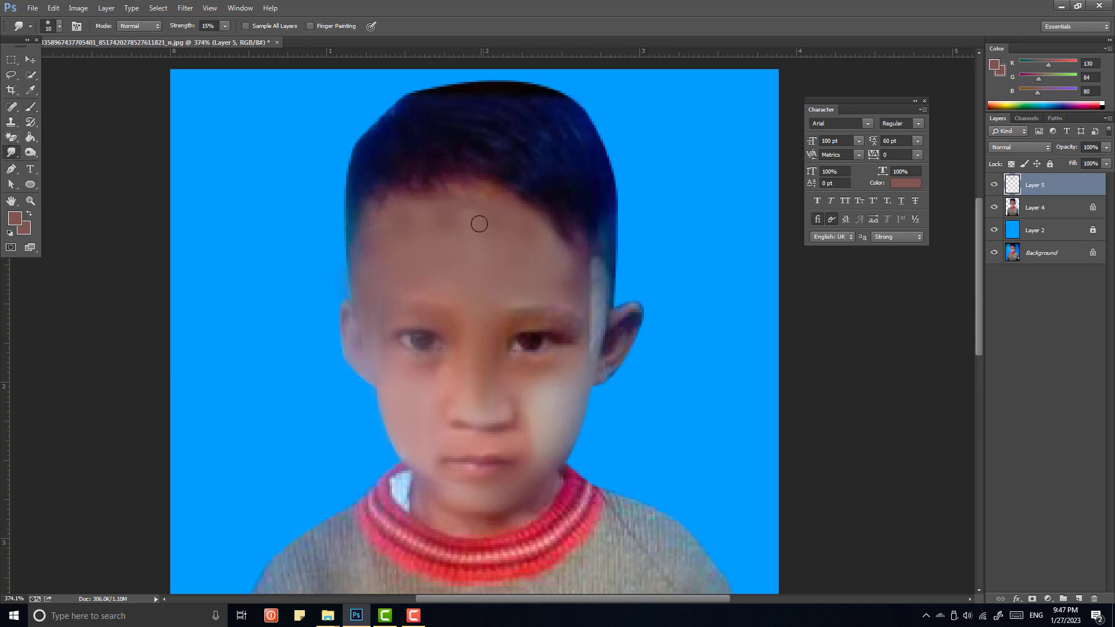
mouse_move(421, 225)
left_mouse_down()
mouse_move(500, 216)
mouse_move(544, 242)
mouse_move(398, 224)
mouse_move(502, 216)
mouse_move(452, 209)
mouse_move(436, 229)
mouse_move(376, 229)
mouse_move(488, 264)
mouse_move(565, 263)
mouse_move(535, 227)
mouse_move(550, 236)
mouse_move(557, 277)
left_mouse_up()
Step: Sample the warm tone beside the nose bridge, paint it over the portrait's left-hand cheek at 25 px and smudge it smooth
scroll(526, 266, "down", 1)
scroll(527, 266, "down", 3)
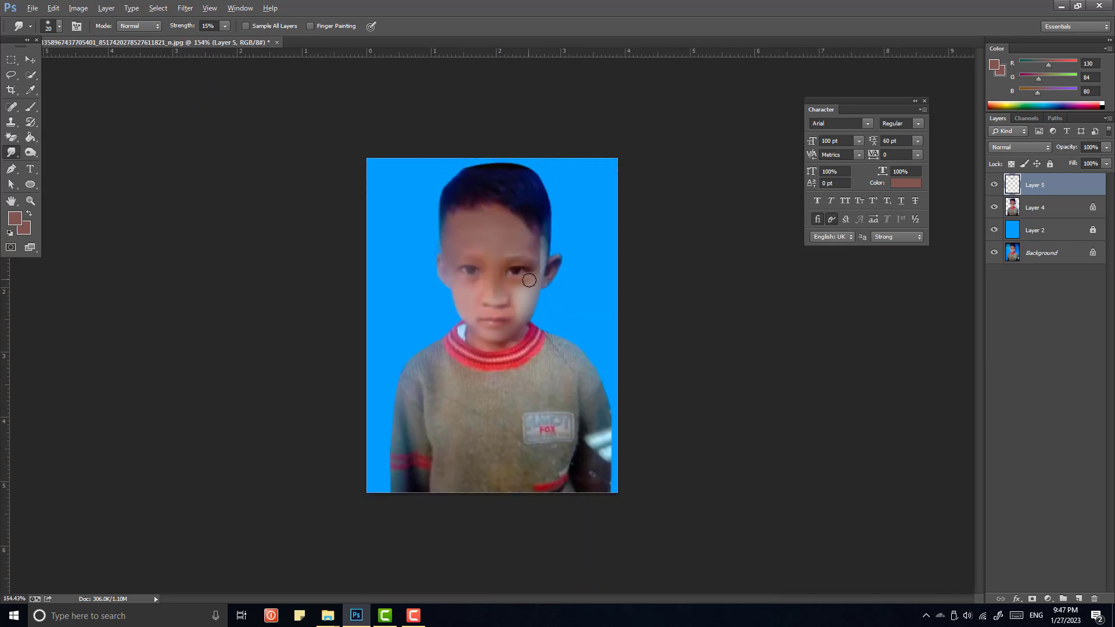
scroll(523, 287, "up", 4)
scroll(504, 294, "down", 1)
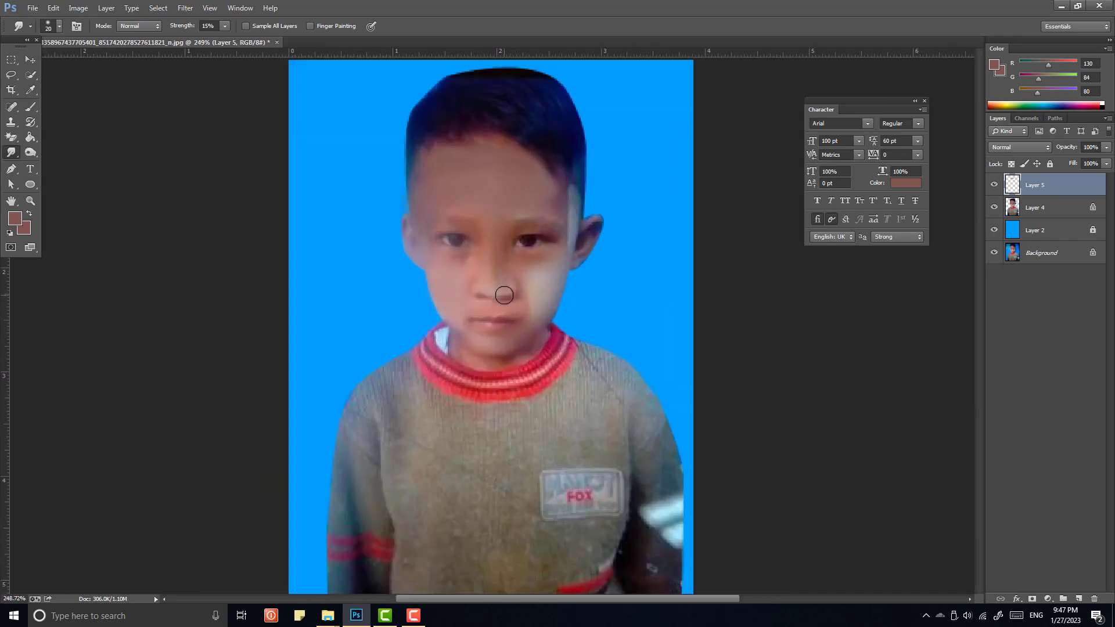
scroll(504, 293, "up", 3)
scroll(504, 295, "down", 2)
scroll(504, 294, "up", 1)
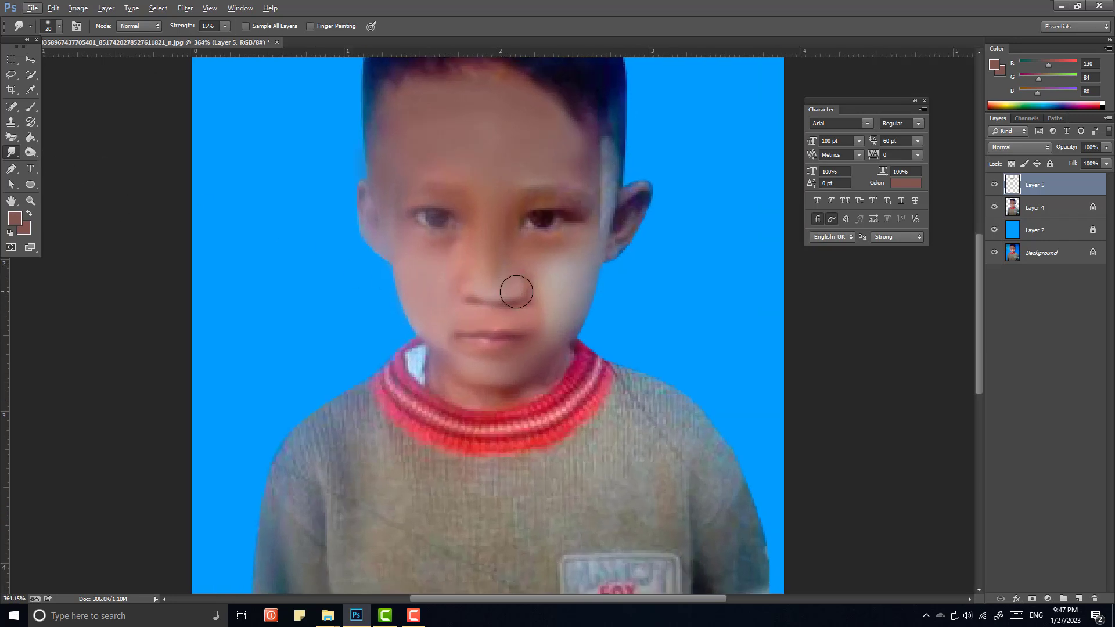
key("b")
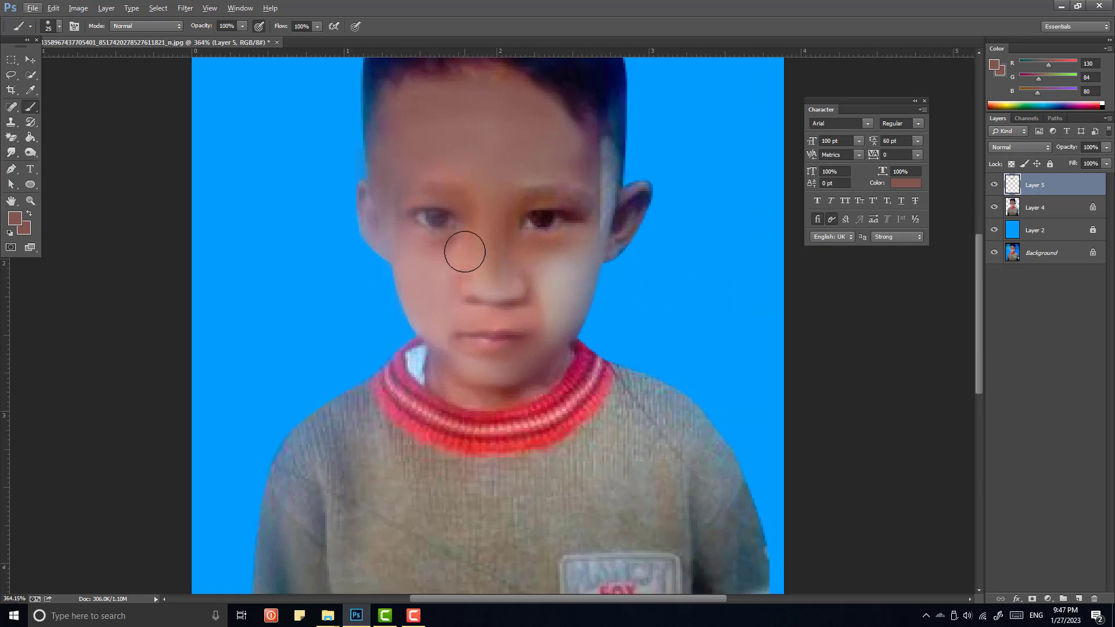
left_click(475, 225, "alt")
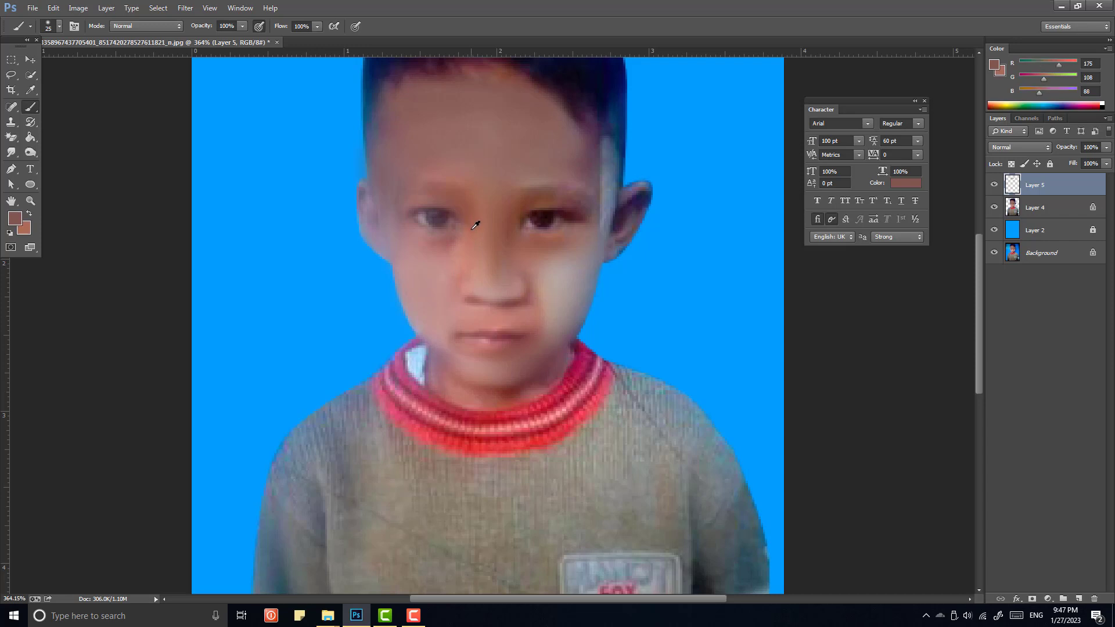
left_click(30, 215)
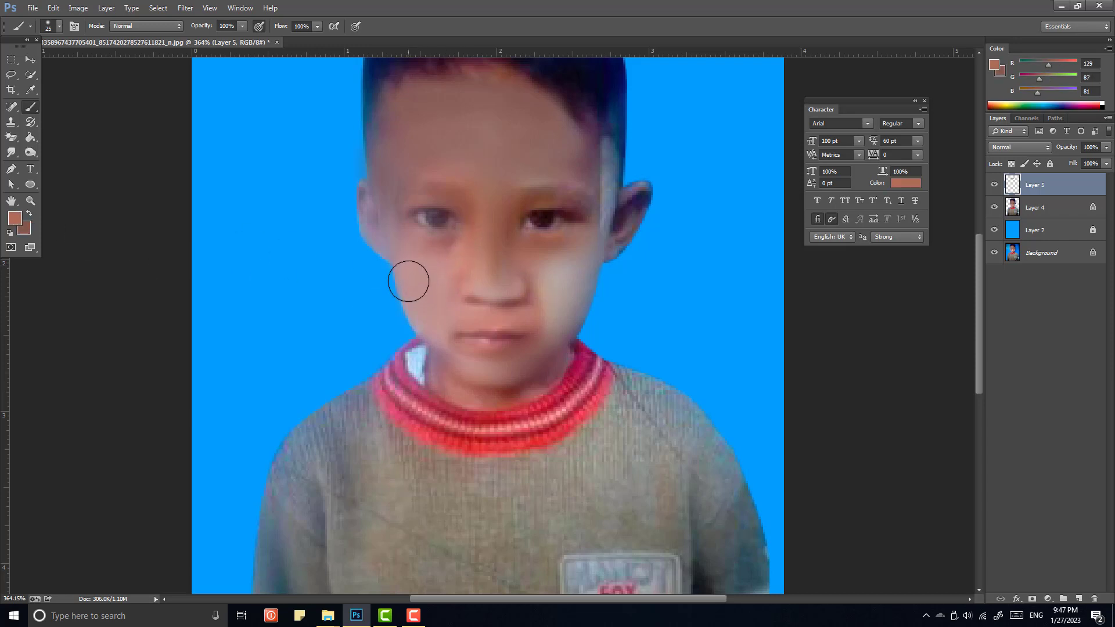
left_click(411, 259)
left_click_drag(434, 274, 428, 306)
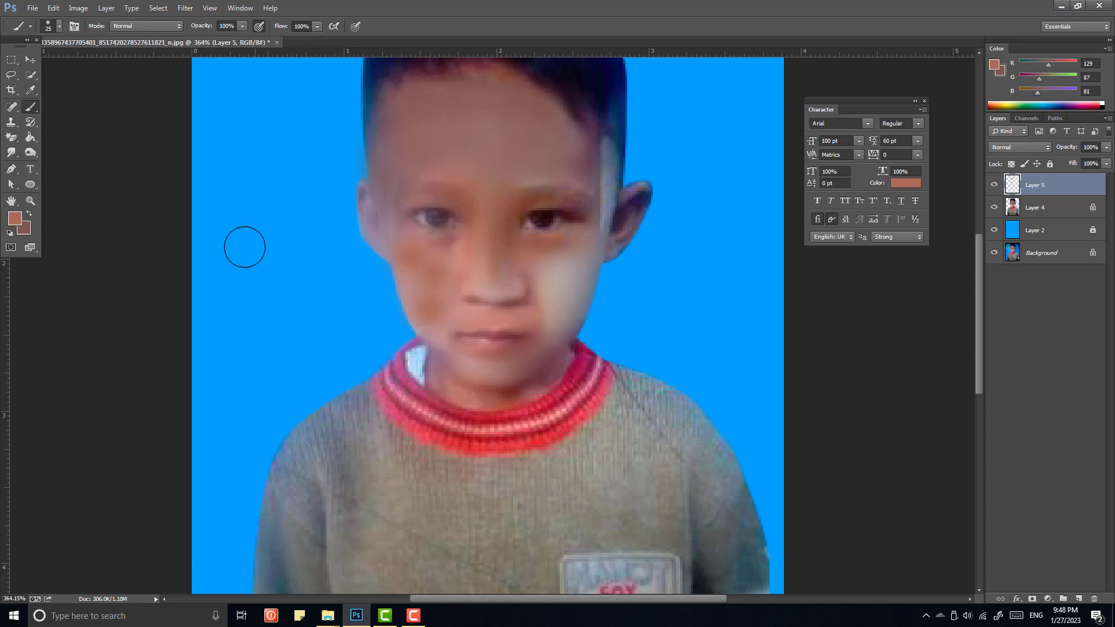
left_click(11, 152)
mouse_move(408, 285)
left_mouse_down()
mouse_move(415, 309)
mouse_move(435, 303)
mouse_move(442, 315)
mouse_move(412, 263)
mouse_move(410, 293)
mouse_move(408, 267)
mouse_move(441, 260)
mouse_move(423, 261)
mouse_move(435, 326)
mouse_move(421, 297)
mouse_move(423, 313)
mouse_move(425, 329)
mouse_move(448, 332)
mouse_move(454, 262)
mouse_move(414, 255)
mouse_move(394, 203)
mouse_move(403, 251)
mouse_move(394, 206)
mouse_move(397, 235)
mouse_move(457, 256)
mouse_move(449, 301)
left_mouse_up()
Step: Examine the blended cheek and forehead up close and against the whole portrait
scroll(449, 300, "down", 3)
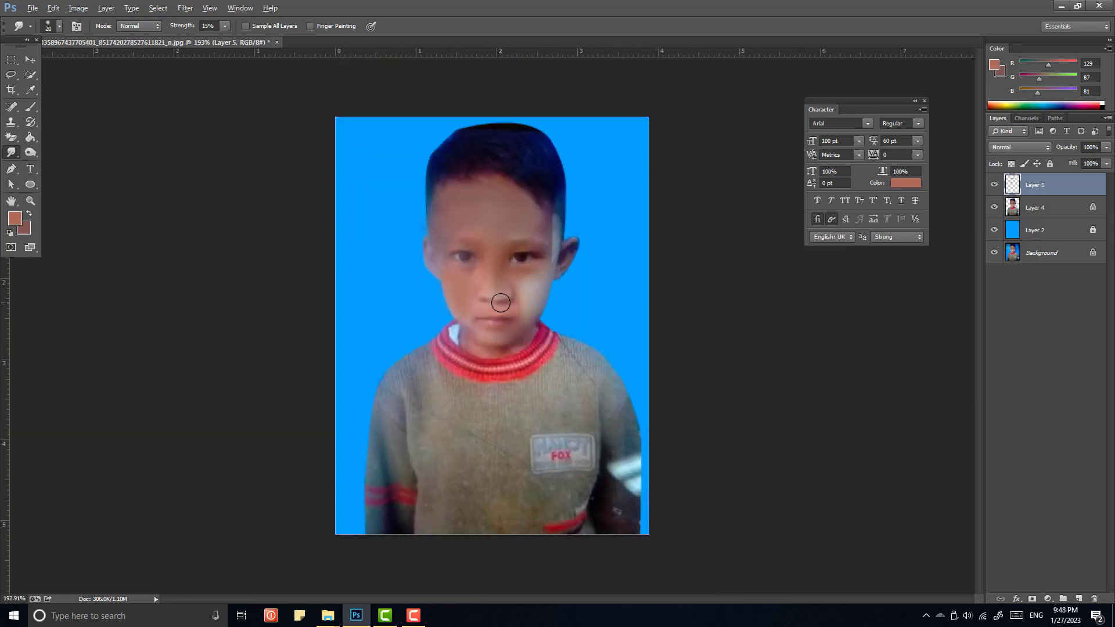
scroll(447, 297, "up", 2)
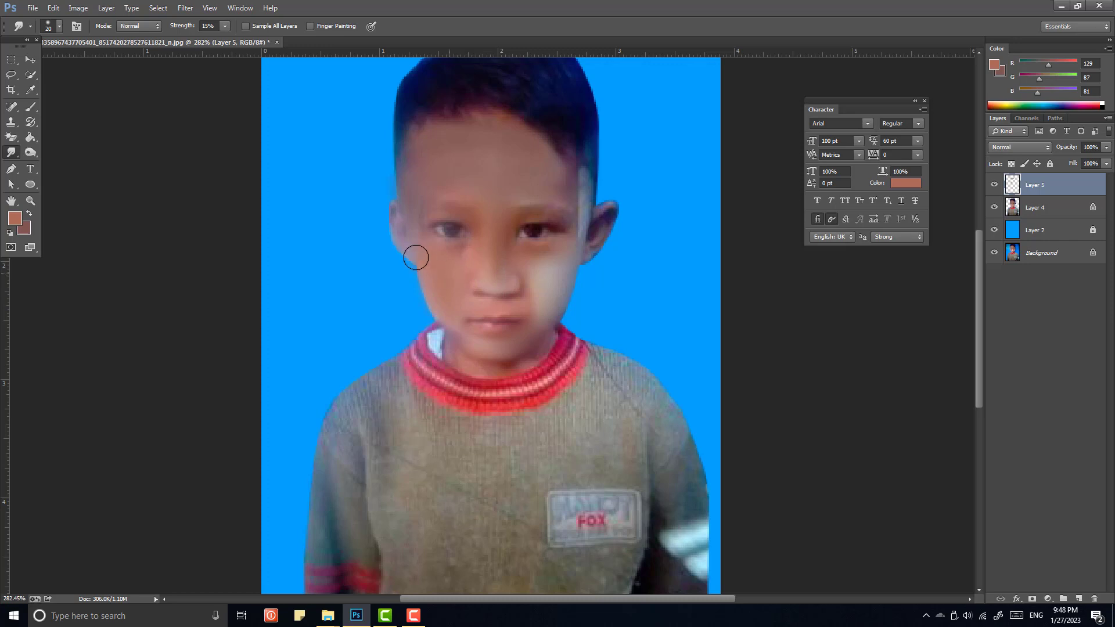
scroll(529, 256, "down", 4)
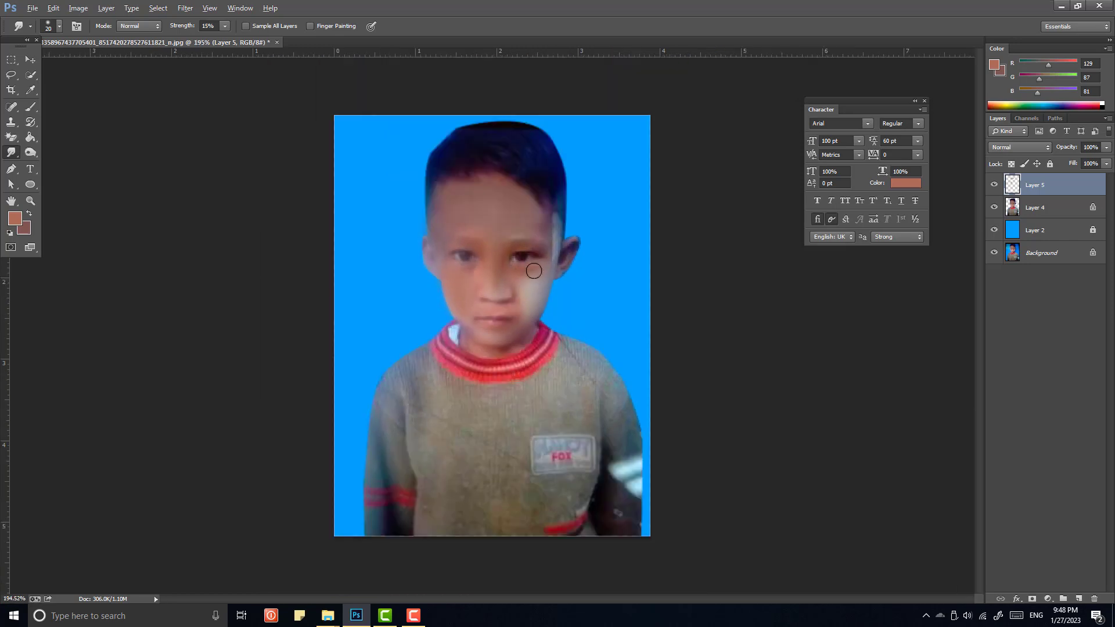
scroll(530, 291, "up", 3)
scroll(464, 291, "down", 2)
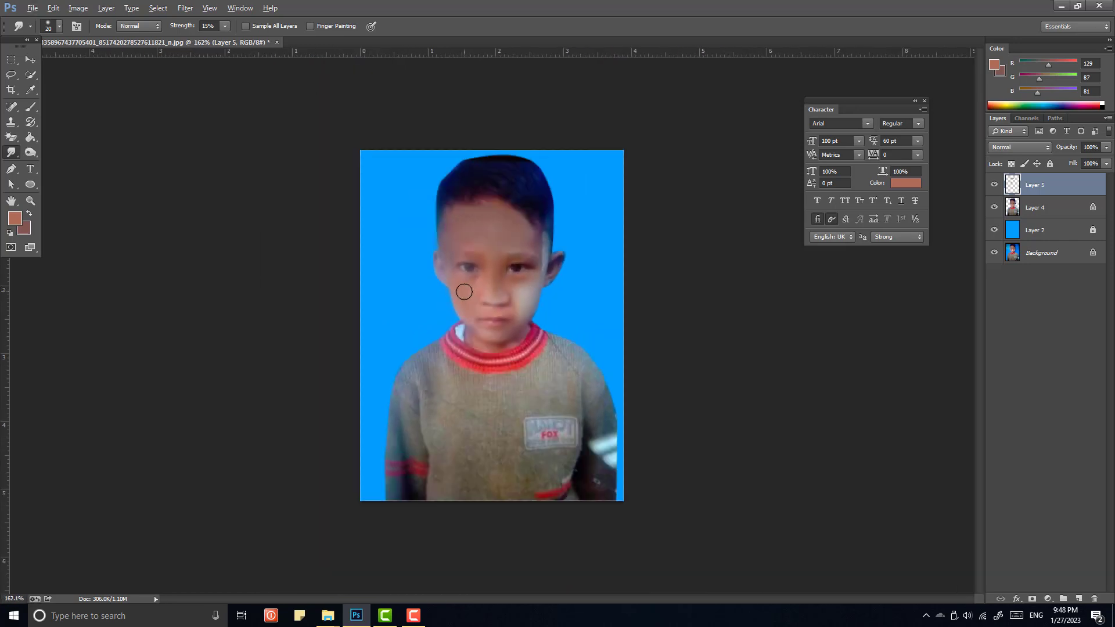
scroll(465, 290, "up", 1)
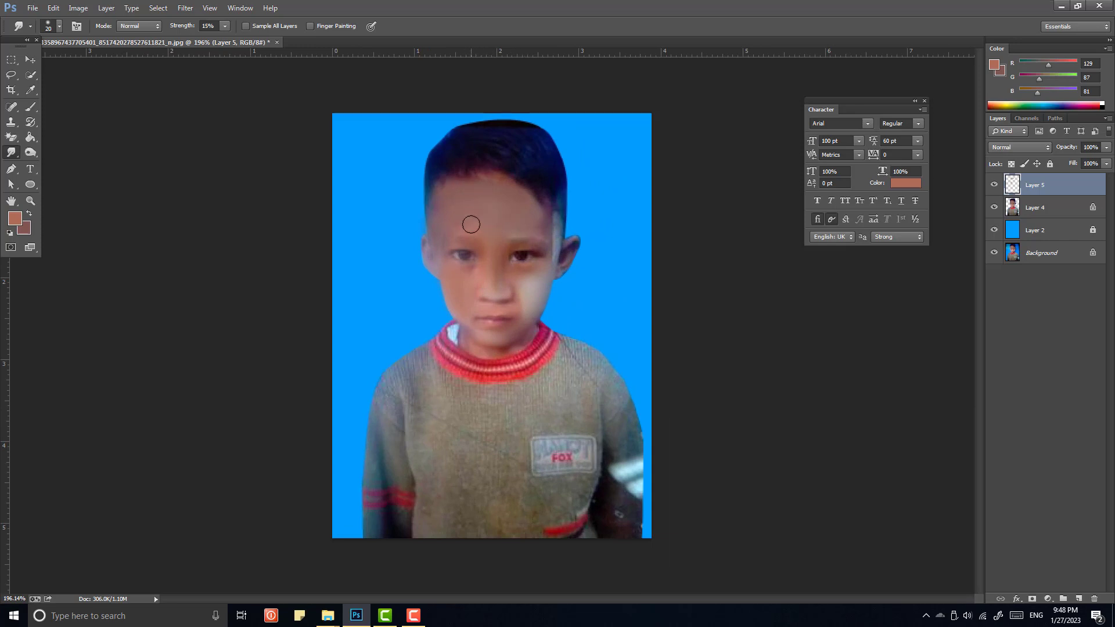
scroll(554, 223, "up", 2)
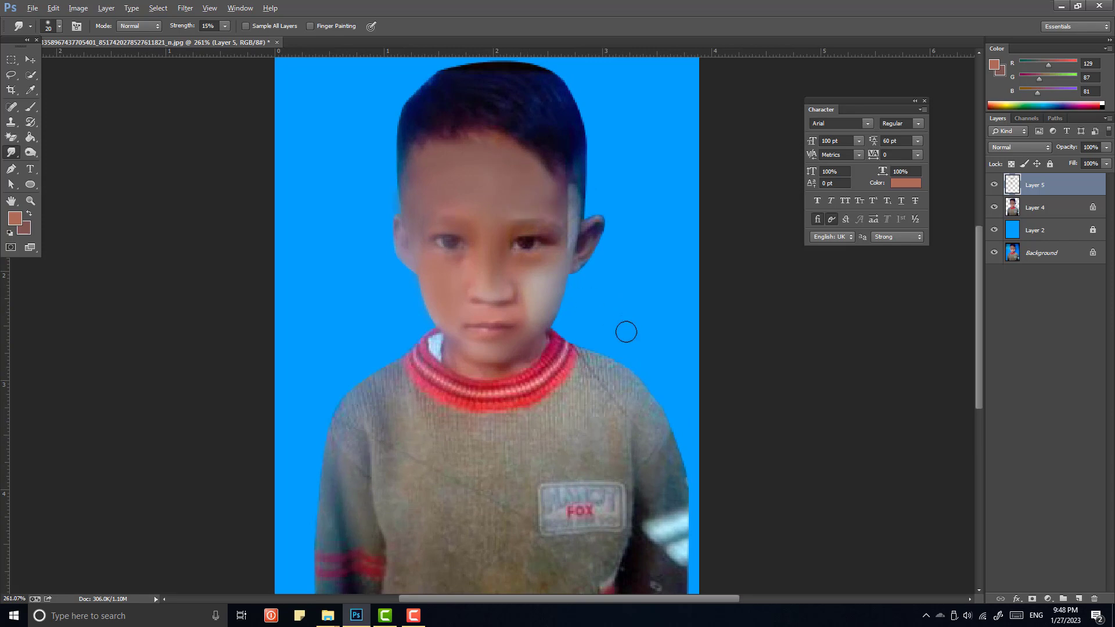
scroll(618, 335, "down", 2)
scroll(615, 335, "up", 2)
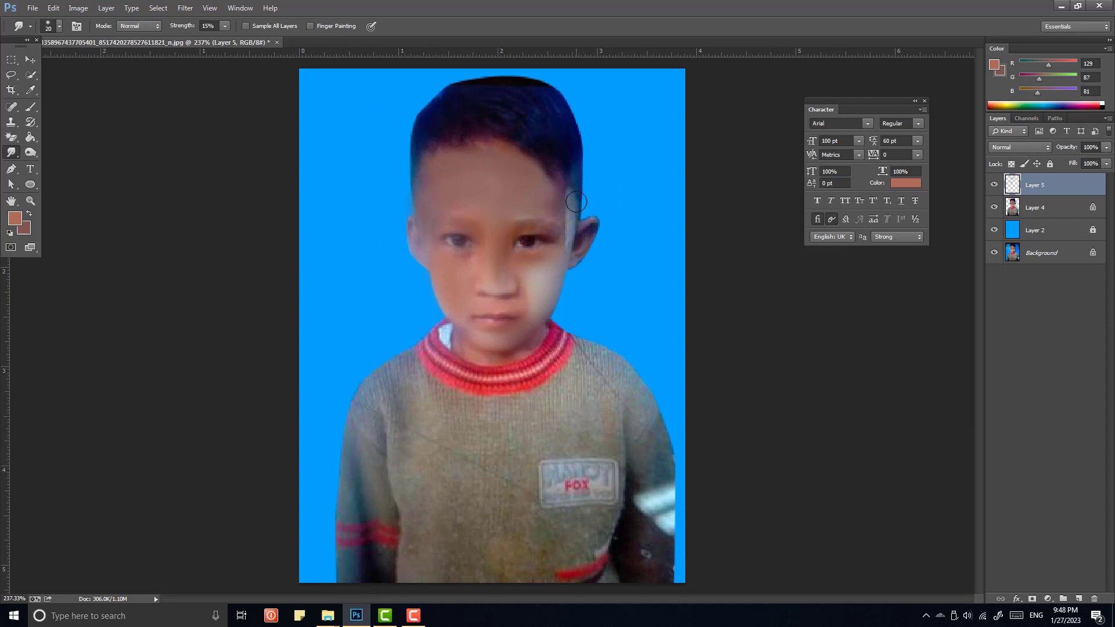
Step: Merge Layer 5 with Layer 4 and smudge the pale streak beside the portrait's right-hand ear
left_click(1027, 213, "ctrl")
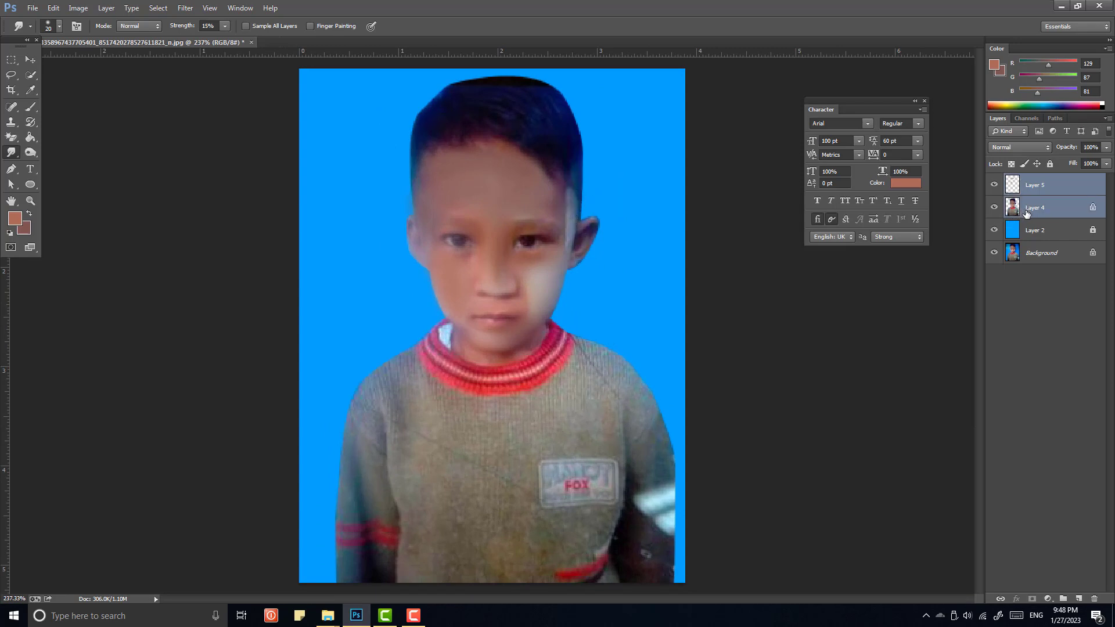
key("ctrl+e")
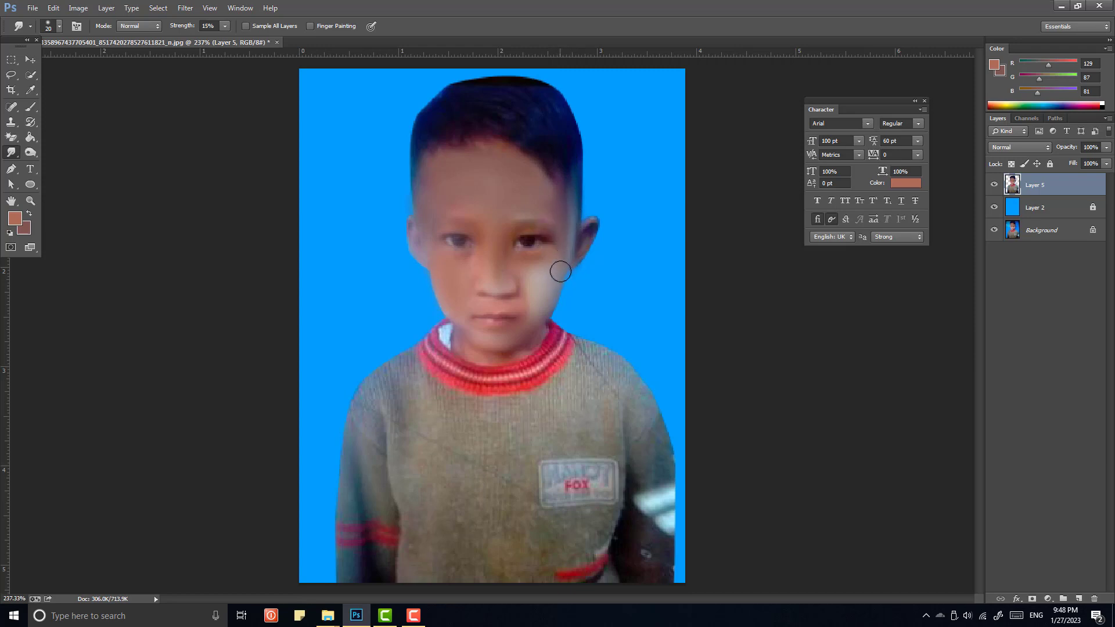
scroll(575, 274, "up", 2)
scroll(560, 280, "down", 2)
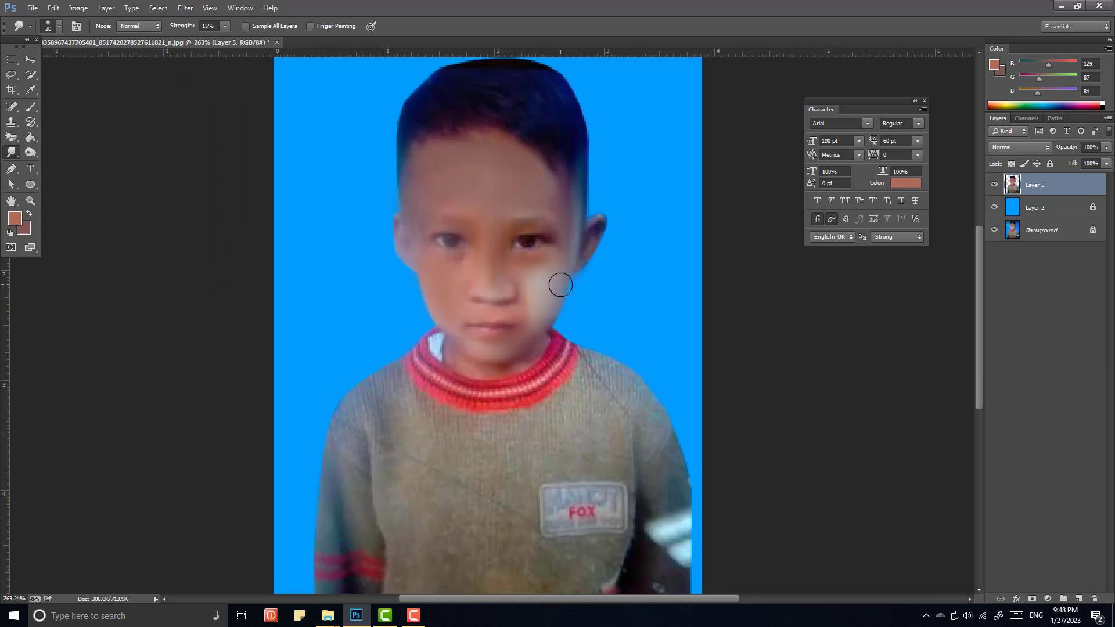
scroll(543, 283, "up", 2)
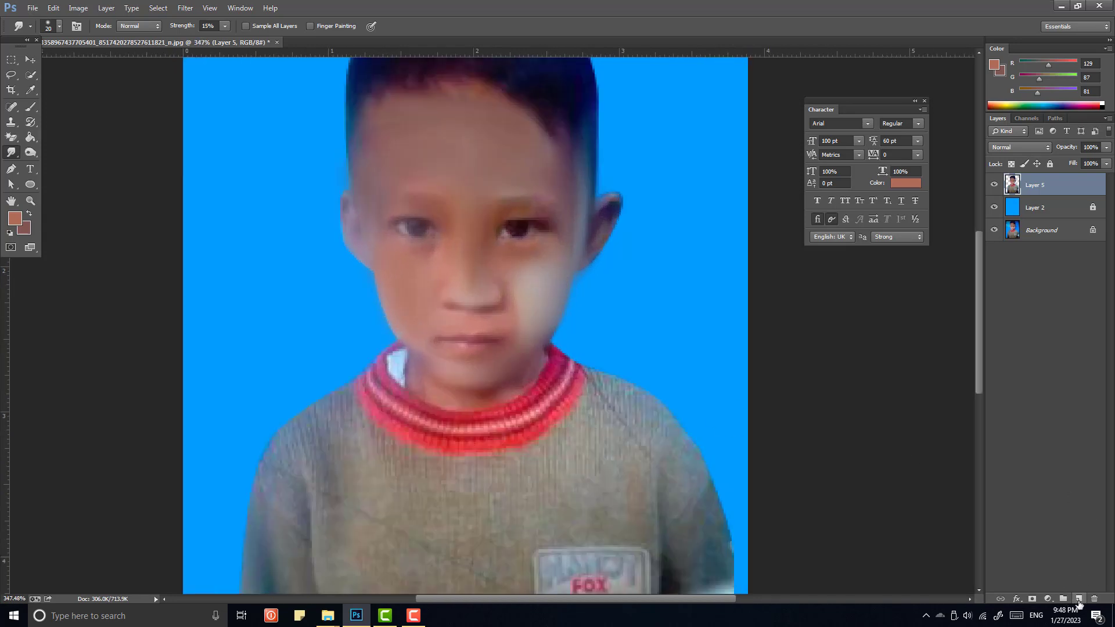
Step: Add a new layer, paint the pale right-hand cheek with the skin tone sampled under the eye at 25 px and smudge it smooth
left_click(1078, 600)
key("b")
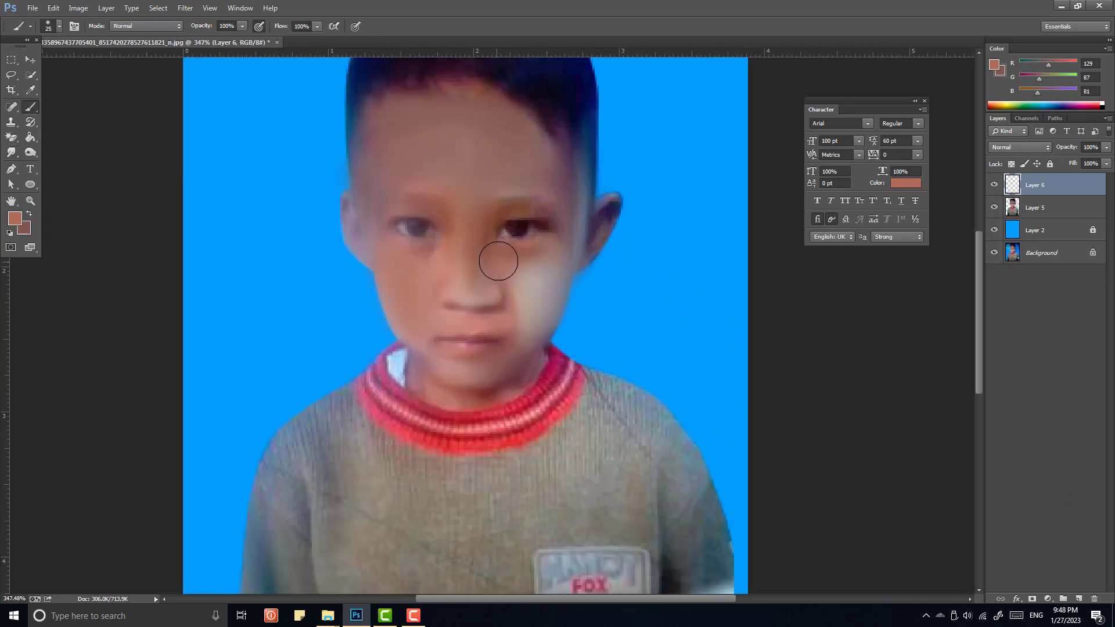
left_click(503, 259, "alt")
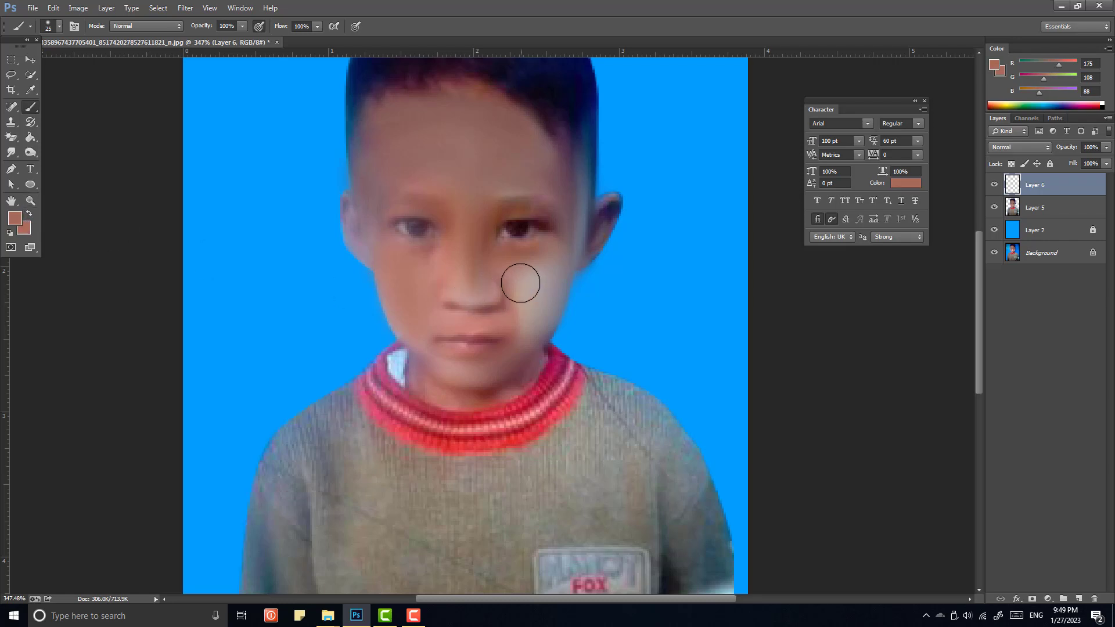
mouse_move(521, 279)
left_mouse_down()
mouse_move(534, 274)
mouse_move(532, 312)
left_mouse_up()
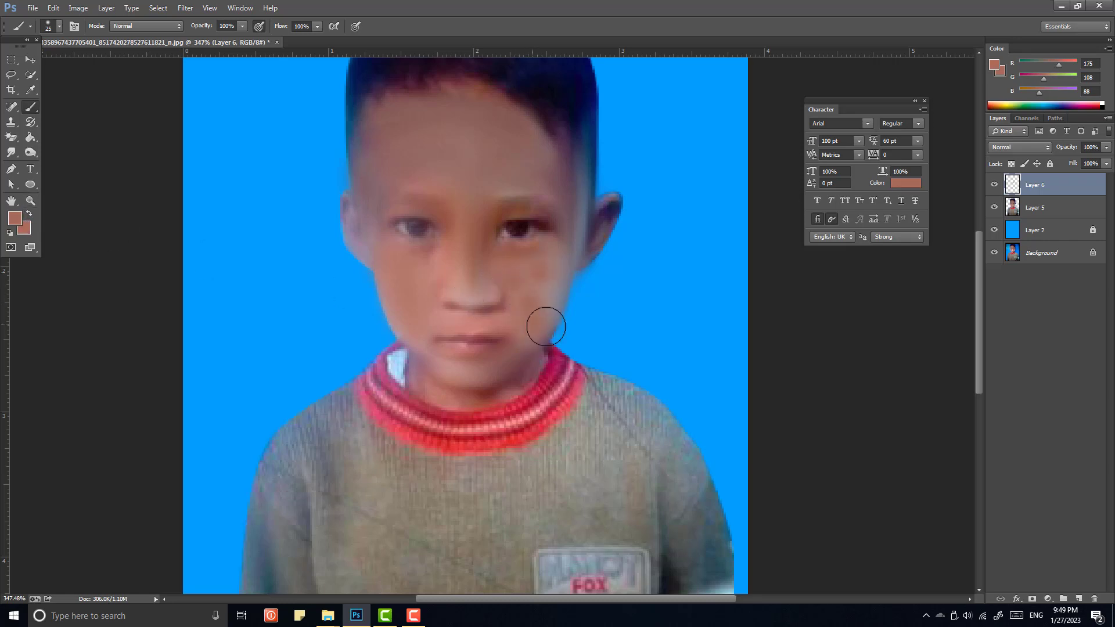
left_click(11, 152)
mouse_move(514, 271)
left_mouse_down()
mouse_move(557, 277)
mouse_move(531, 297)
mouse_move(529, 326)
mouse_move(529, 273)
mouse_move(547, 272)
mouse_move(550, 317)
mouse_move(544, 296)
mouse_move(526, 313)
mouse_move(524, 342)
mouse_move(520, 298)
mouse_move(556, 273)
mouse_move(543, 321)
mouse_move(513, 268)
mouse_move(506, 279)
mouse_move(460, 257)
mouse_move(435, 295)
mouse_move(535, 267)
mouse_move(532, 295)
mouse_move(548, 269)
mouse_move(546, 303)
mouse_move(581, 186)
mouse_move(561, 262)
left_mouse_up()
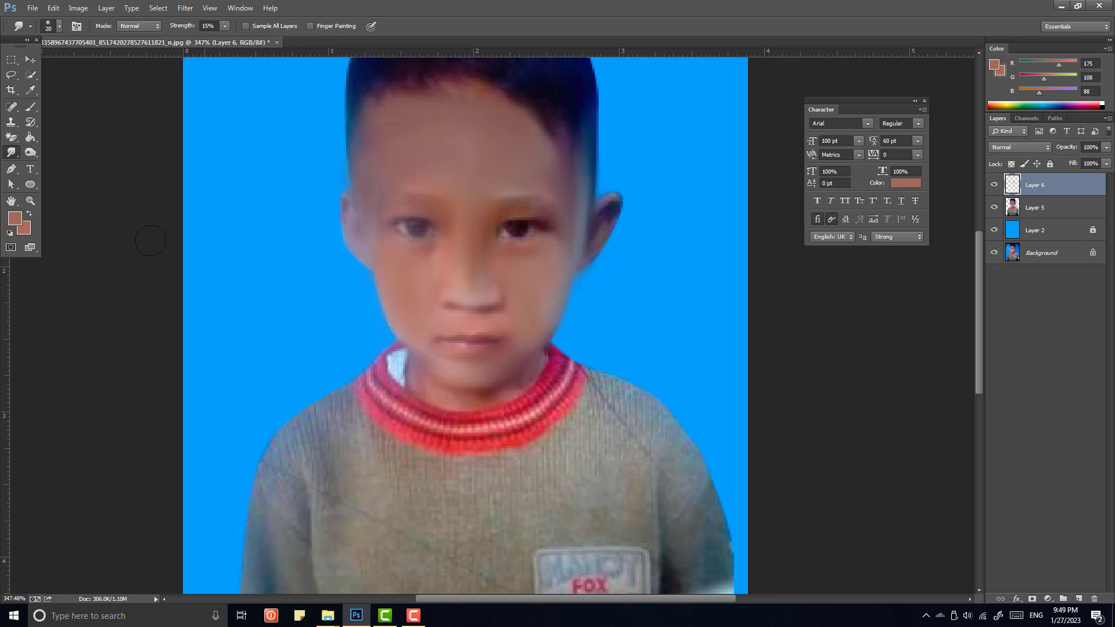
Step: Sample the dark purplish tone at the right-hand temple, paint it over the pale skin beside the ear at 25 px and smudge it smooth
key("b")
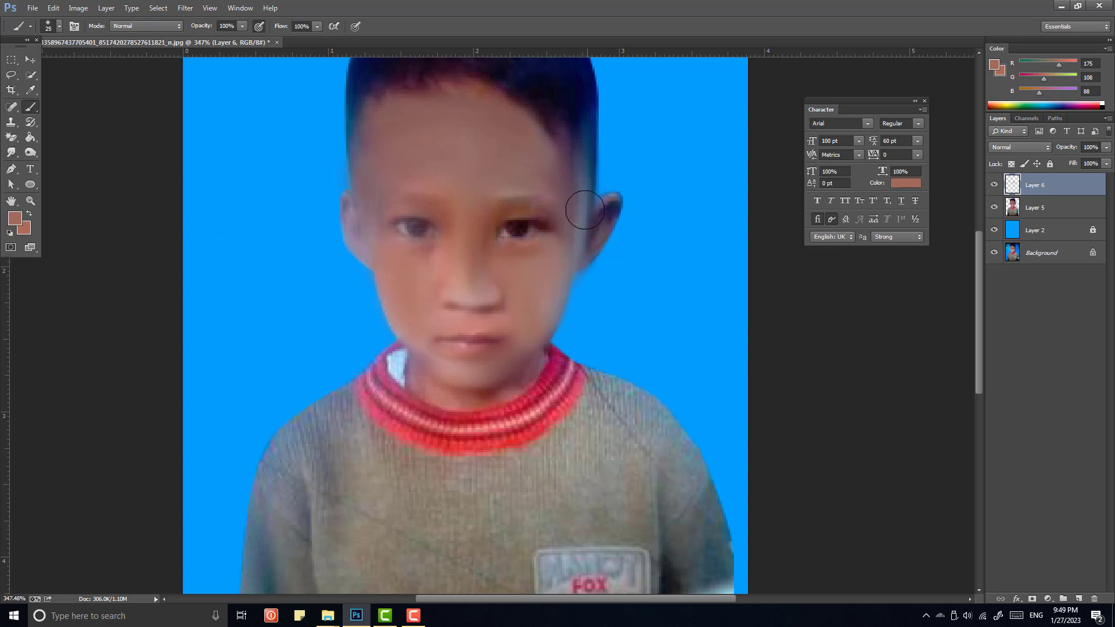
left_click_drag(578, 192, 577, 187)
key("ctrl+z")
left_click(571, 173, "alt")
key("x")
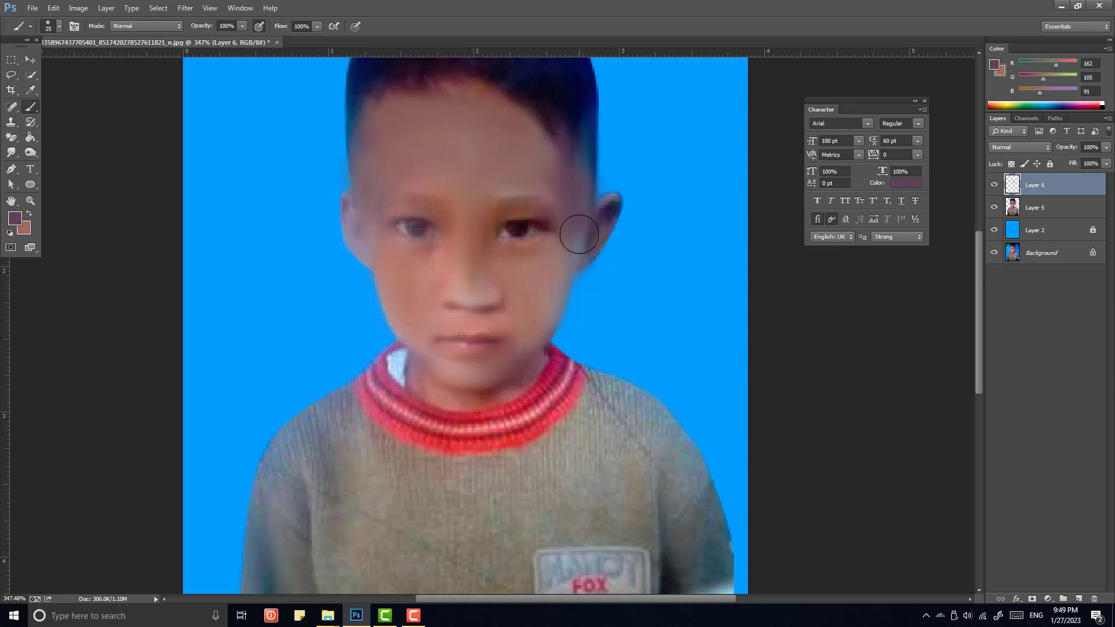
left_click(11, 153)
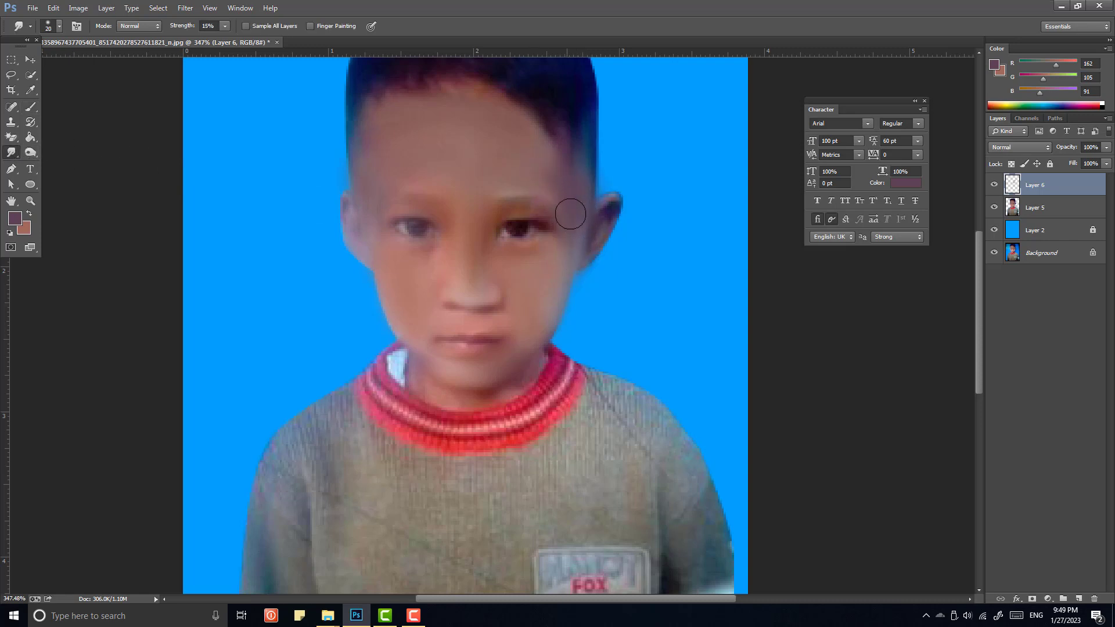
Step: Examine the retouched right-hand temple and both cheeks up close and against the whole portrait
scroll(528, 303, "down", 3)
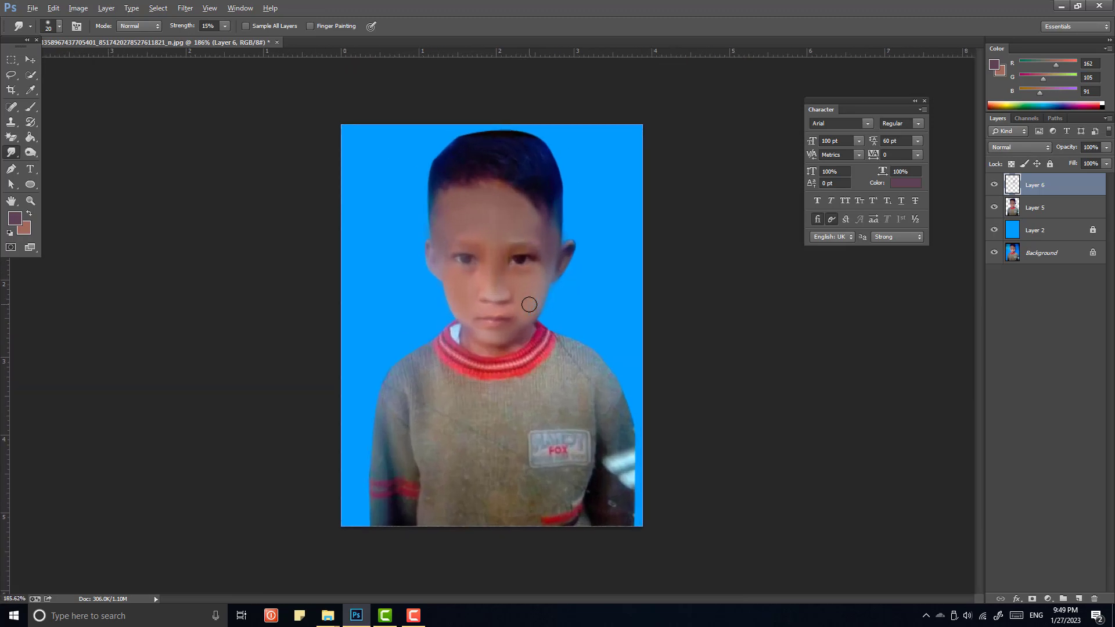
scroll(528, 304, "up", 1)
scroll(530, 305, "up", 1)
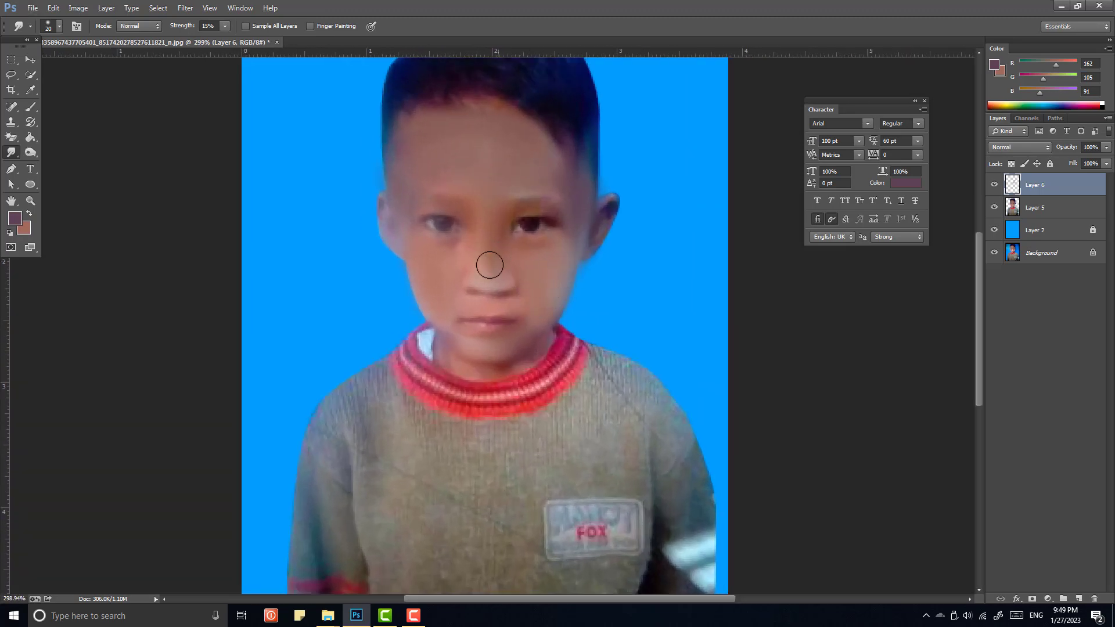
scroll(473, 258, "down", 1)
scroll(565, 309, "up", 3)
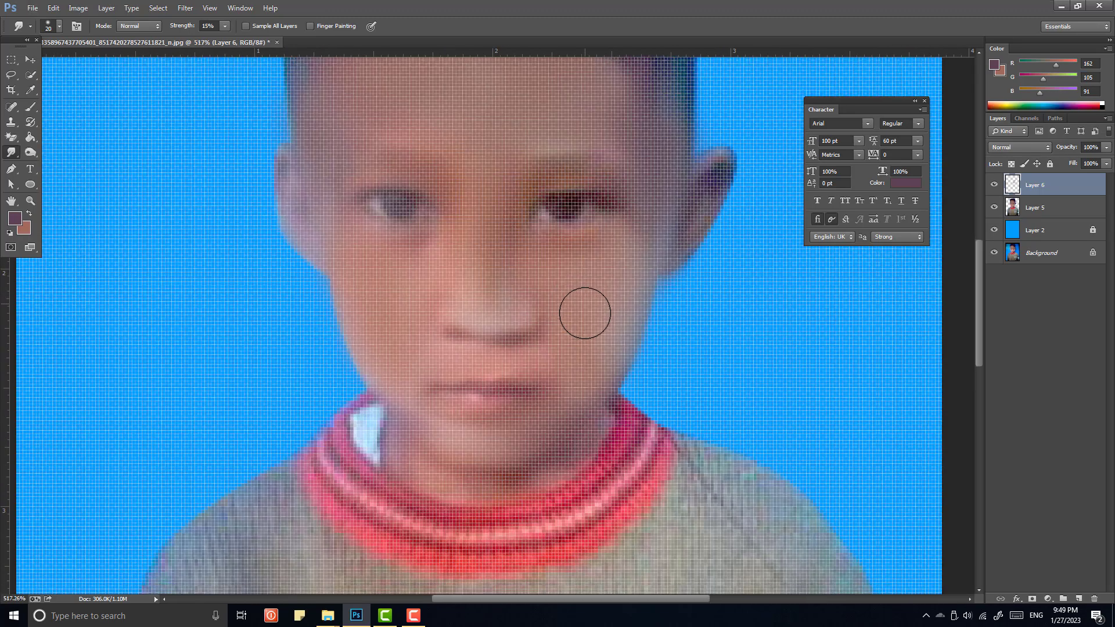
scroll(586, 311, "down", 2)
scroll(586, 308, "down", 1)
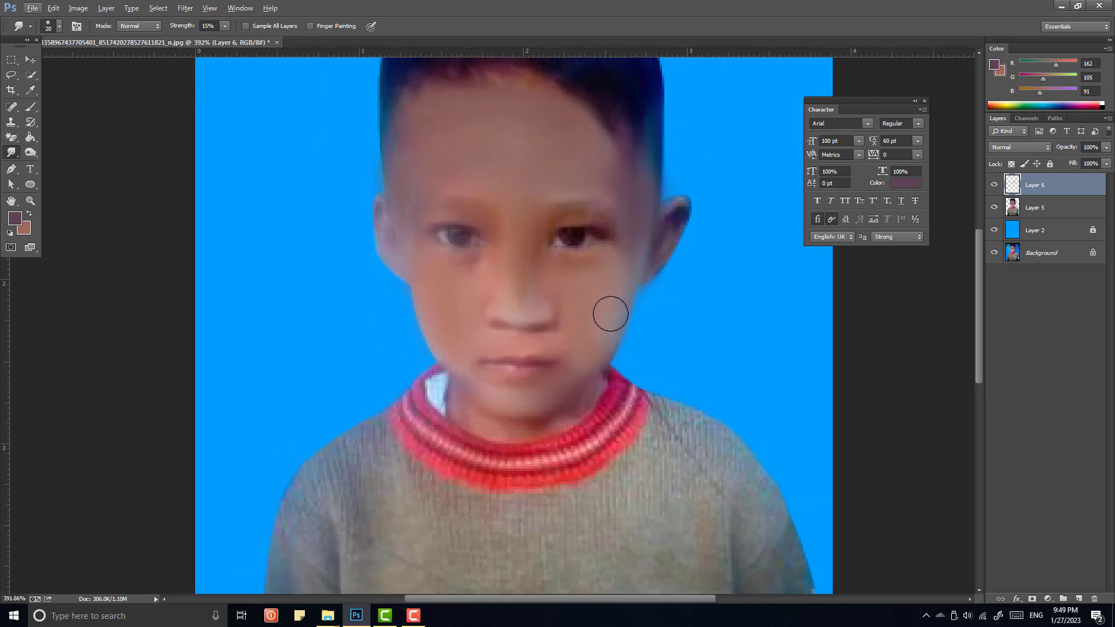
scroll(604, 314, "up", 2)
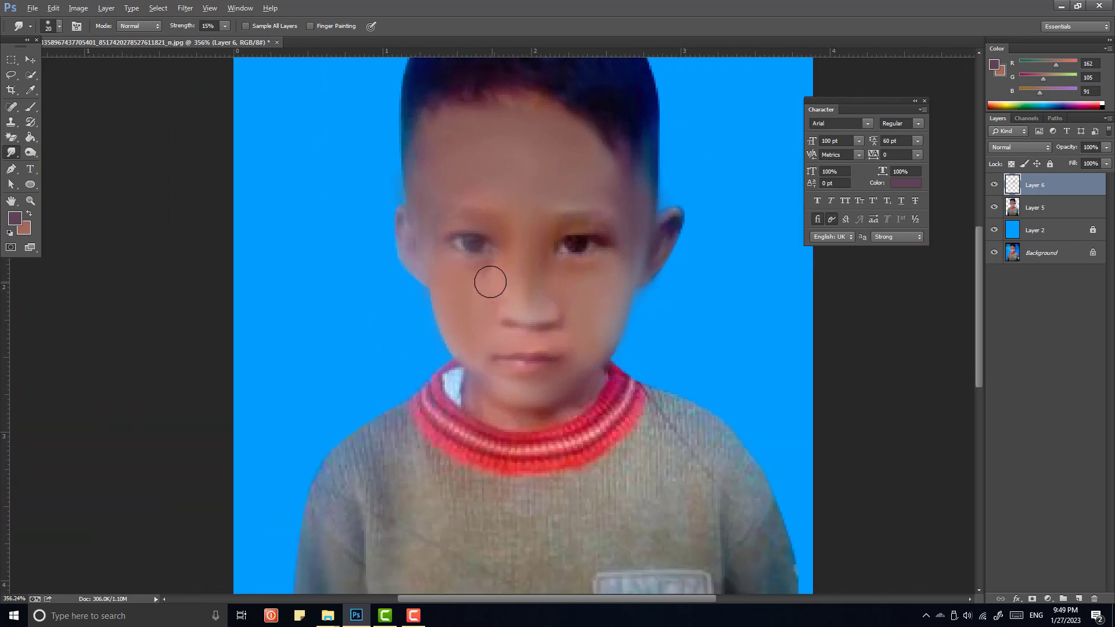
key("alt")
scroll(491, 319, "down", 2)
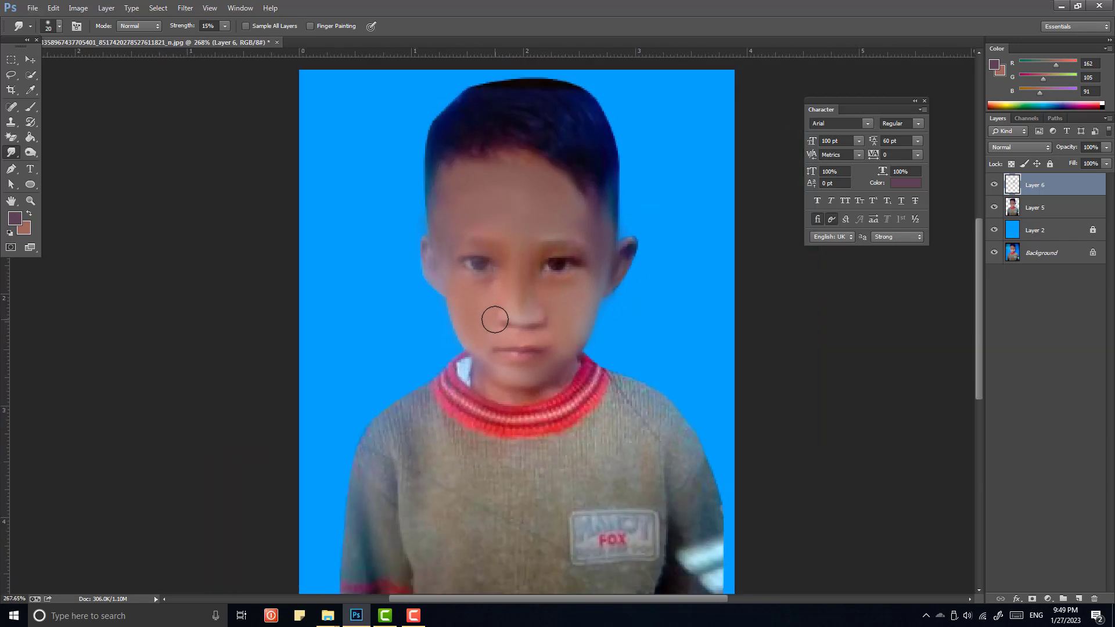
scroll(495, 321, "up", 1)
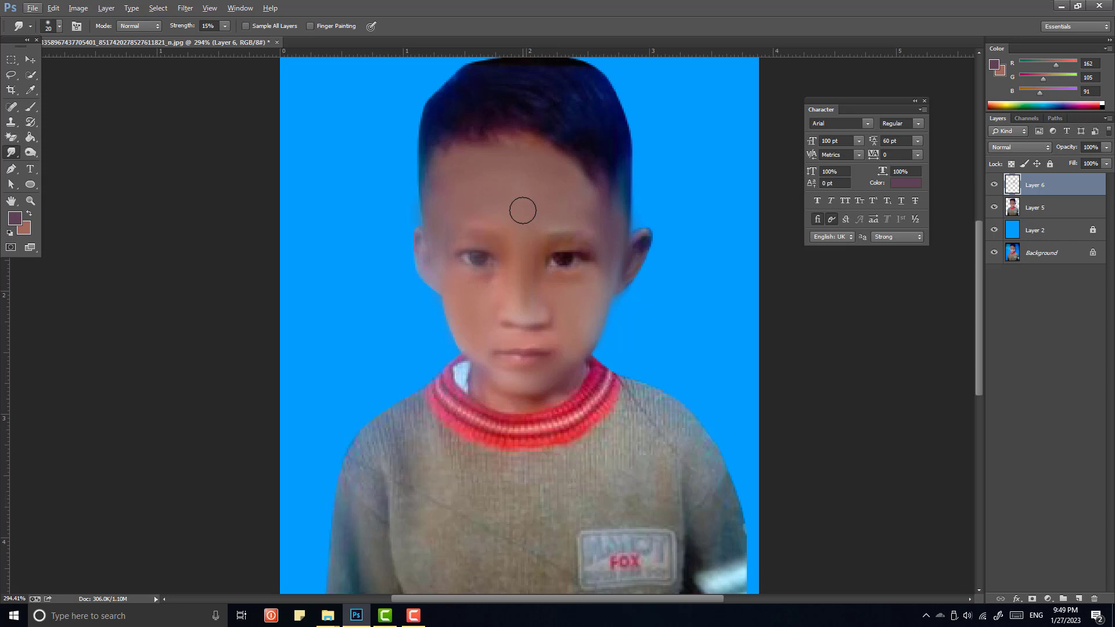
Step: Sample the skin tone above the right-hand eyebrow, paint it over the nose bridge at 25 px and smudge it smooth
key("b")
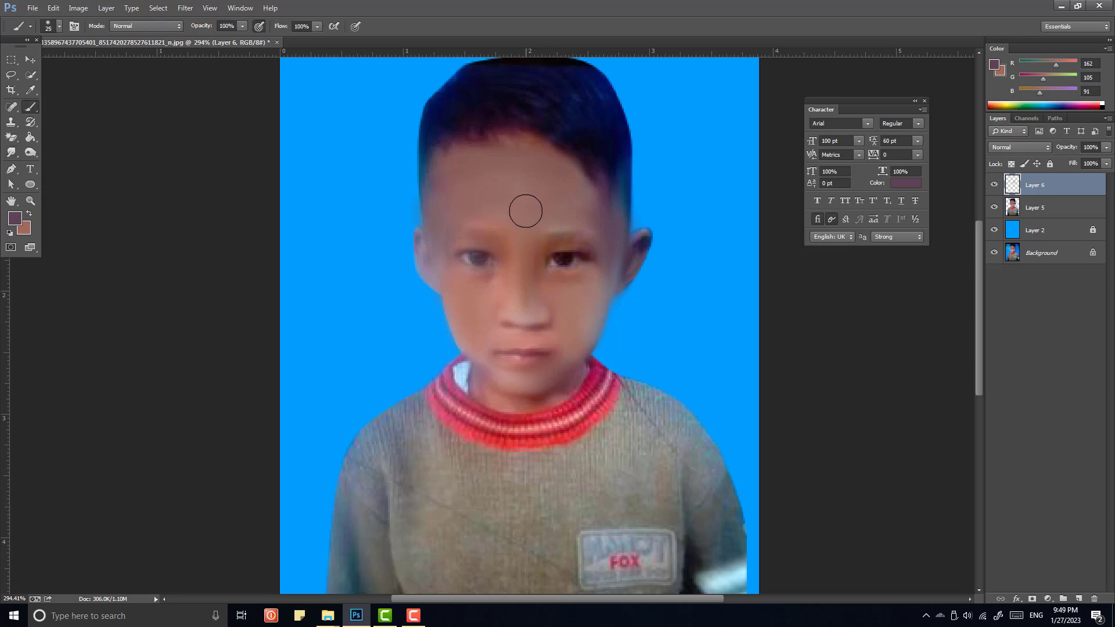
left_click(526, 207, "alt")
left_click_drag(524, 257, 522, 274)
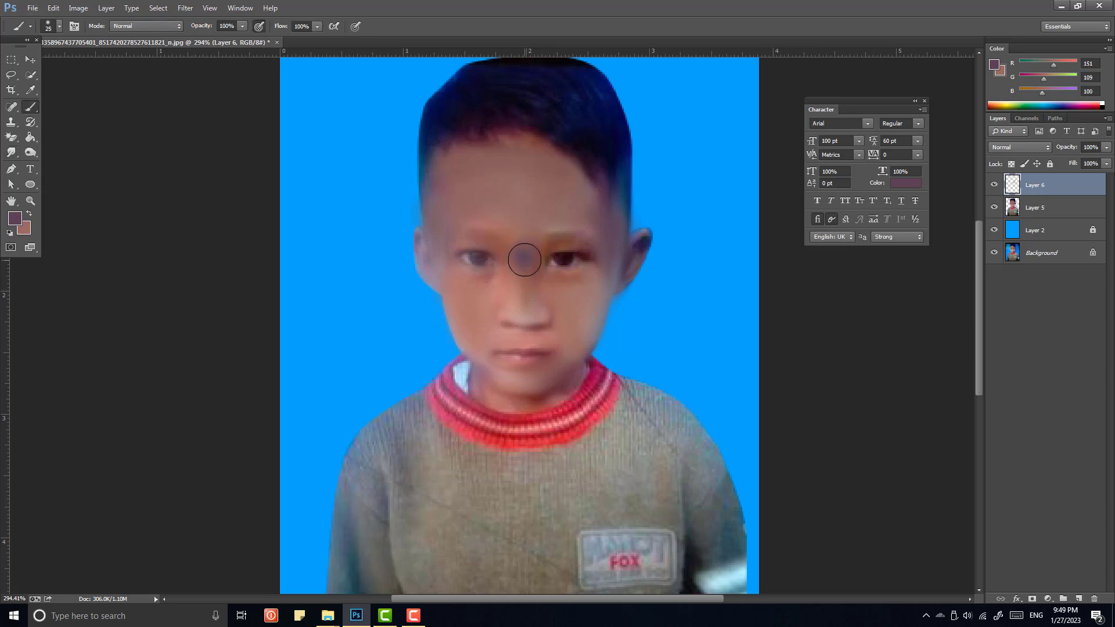
key("ctrl+z")
key("x")
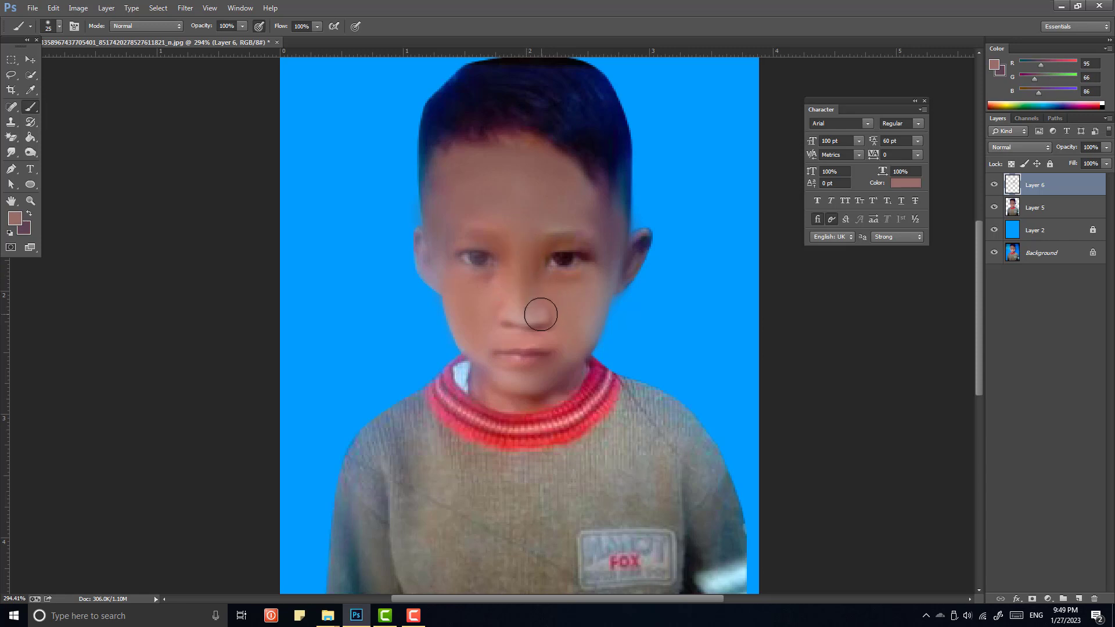
left_click(562, 231)
left_click(559, 225, "alt")
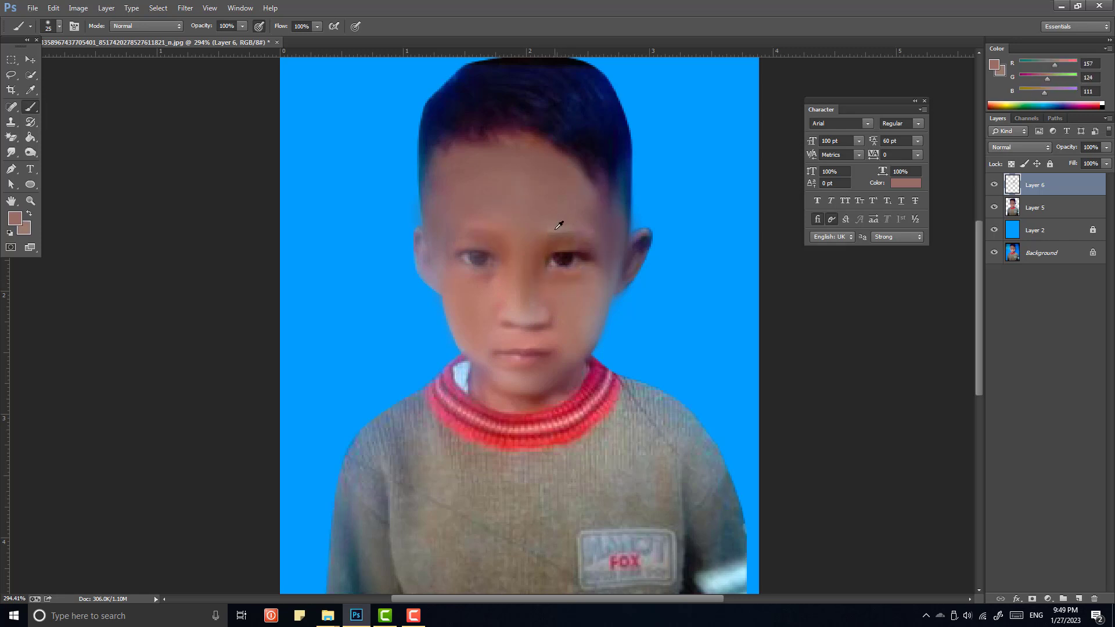
left_click(521, 269)
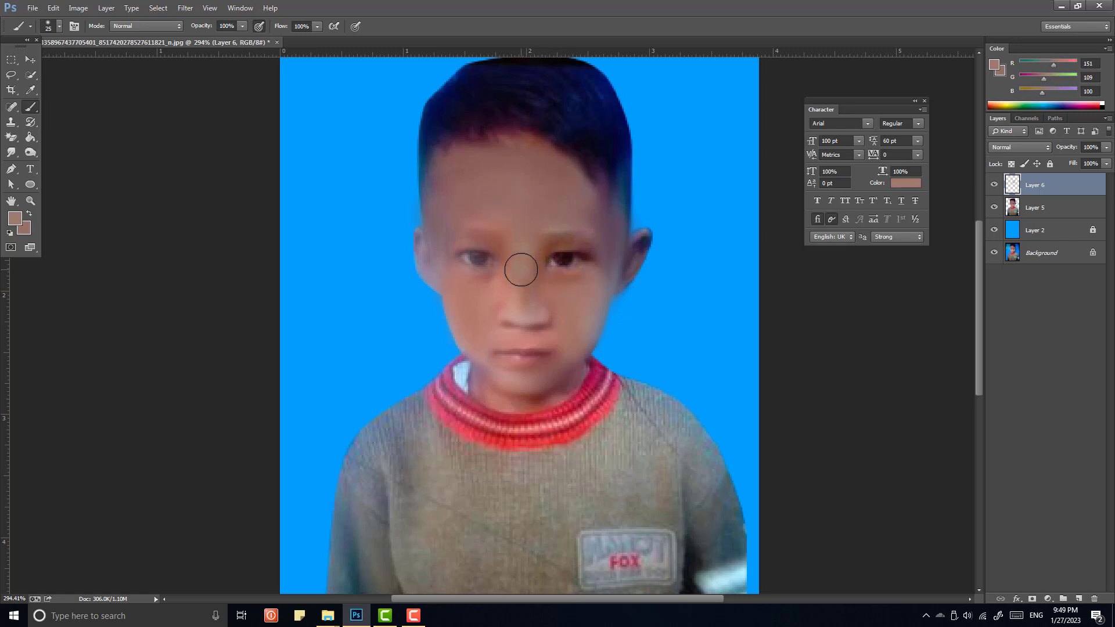
left_click(11, 152)
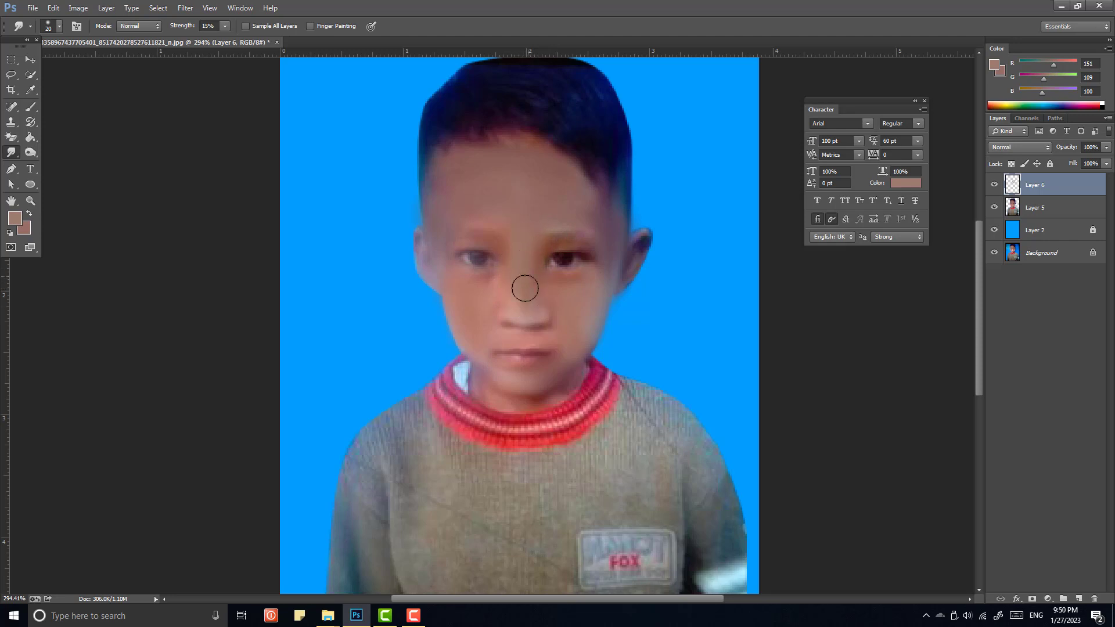
Step: Examine the blended nose bridge and overall skin tone of the face at several magnifications
scroll(568, 318, "down", 3)
scroll(569, 323, "up", 2)
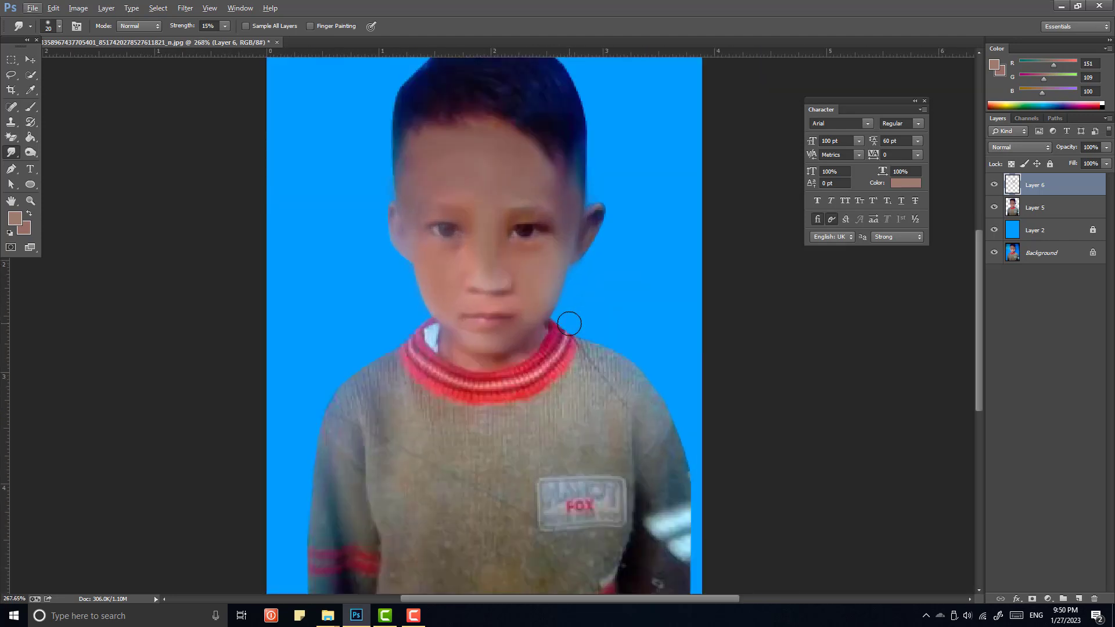
scroll(548, 330, "down", 1)
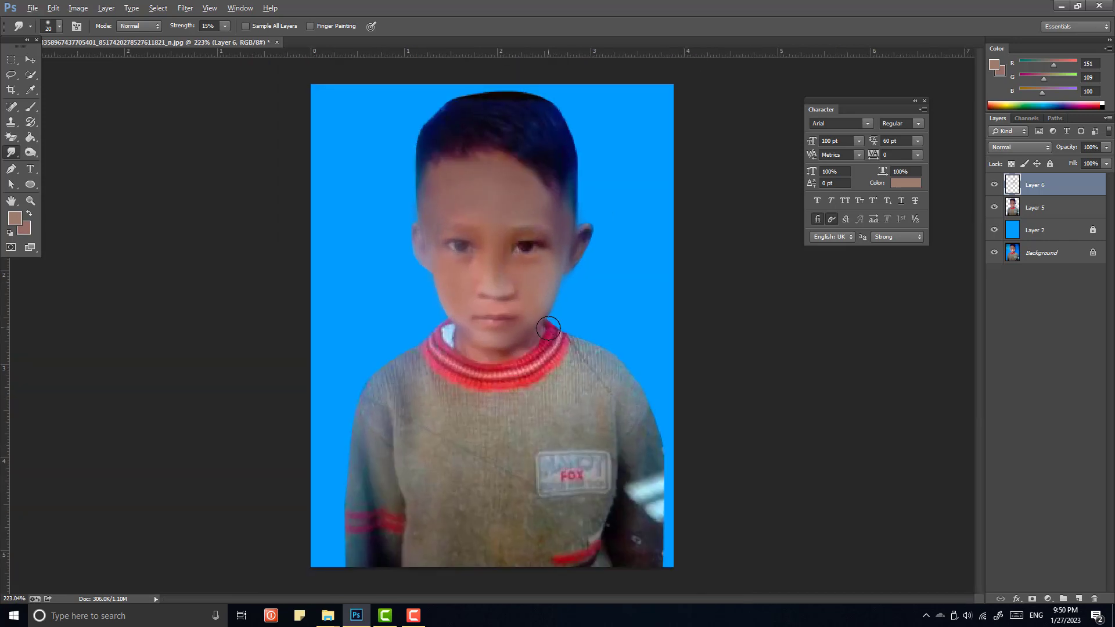
scroll(497, 279, "up", 1)
scroll(532, 303, "down", 2)
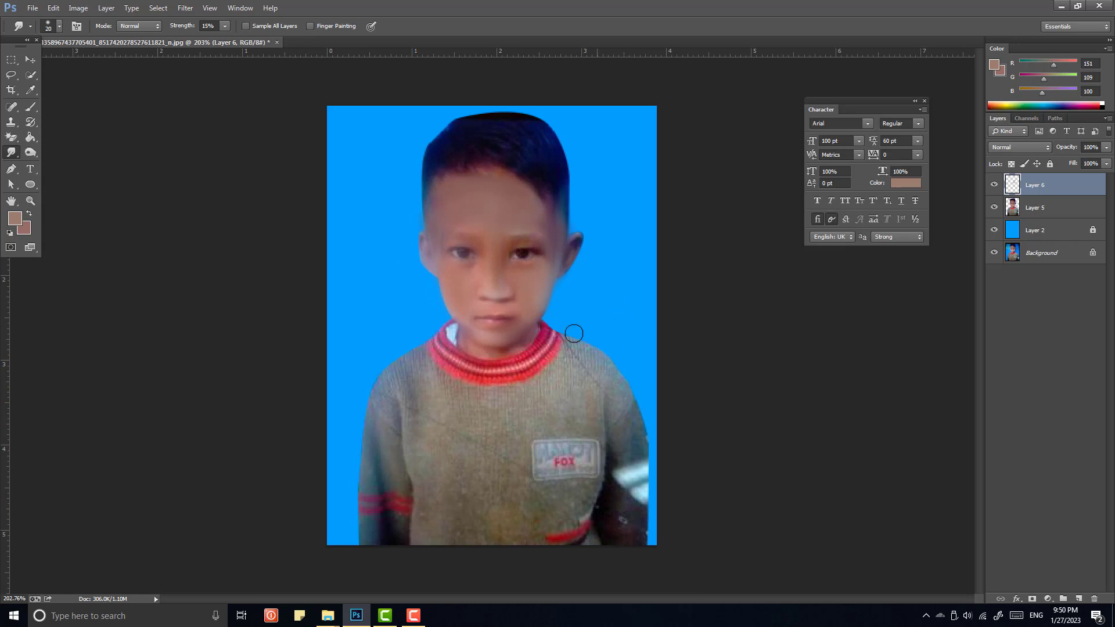
scroll(567, 304, "up", 2)
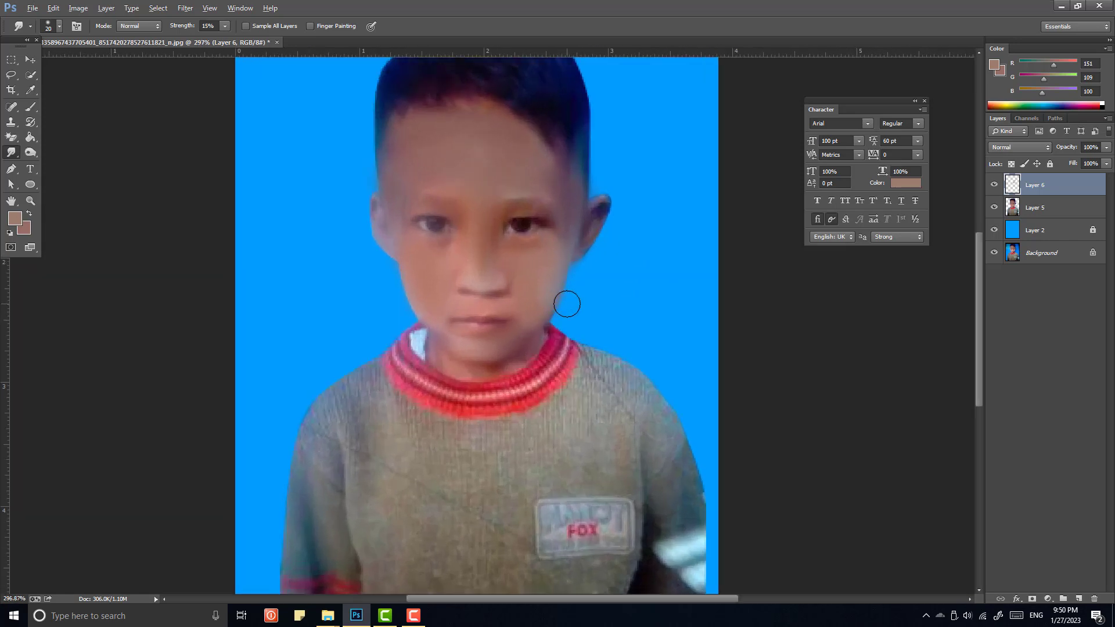
scroll(567, 303, "down", 2)
scroll(567, 304, "up", 2)
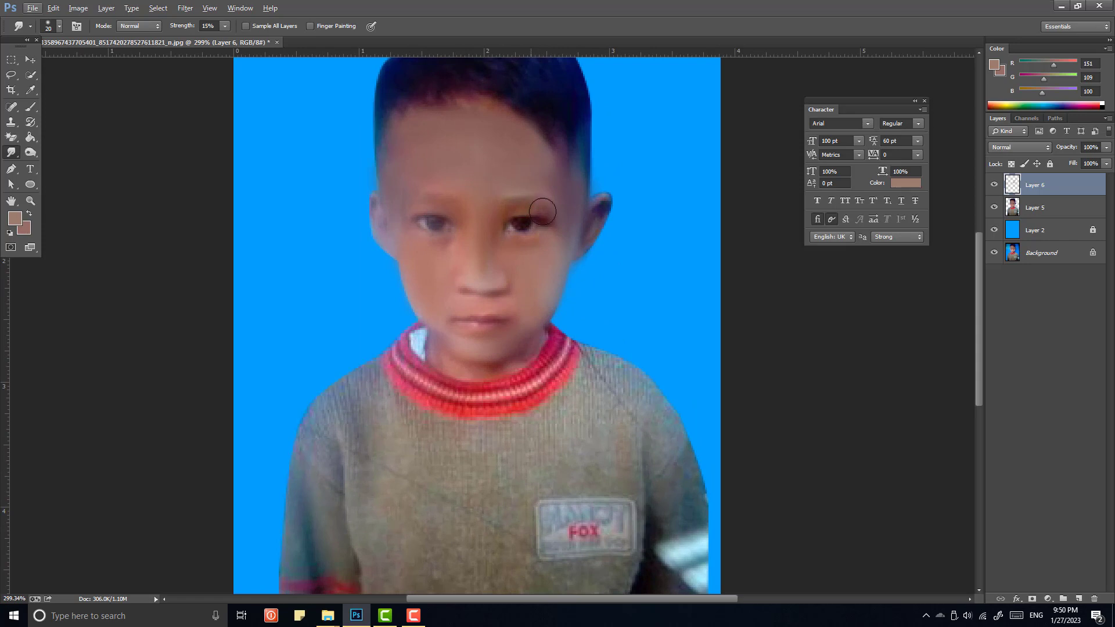
scroll(558, 224, "down", 2)
scroll(582, 239, "up", 1)
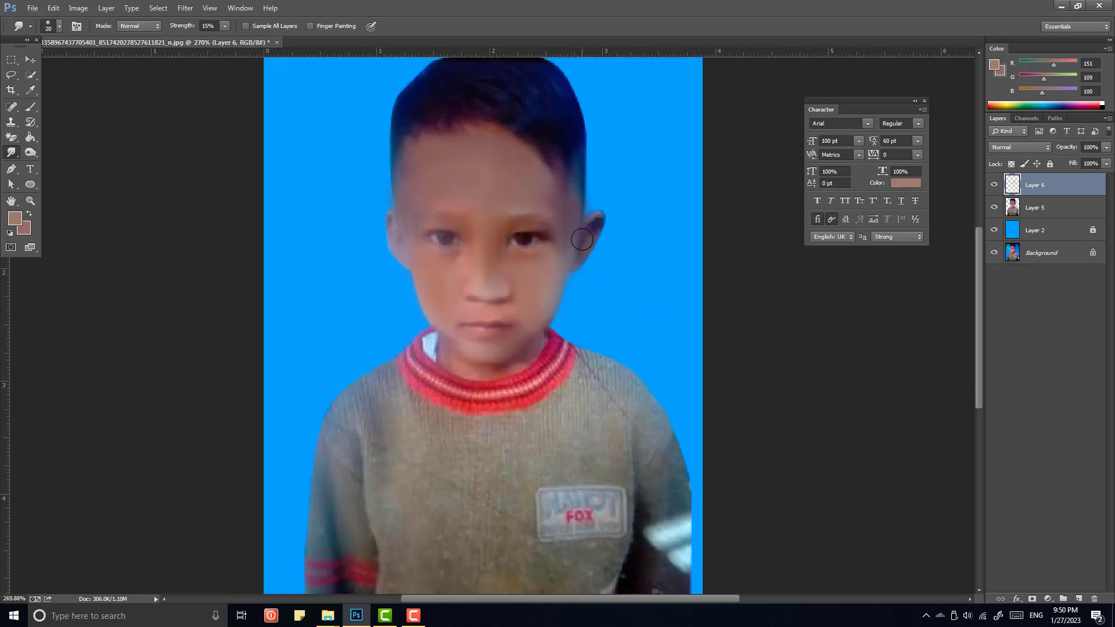
scroll(582, 239, "up", 2)
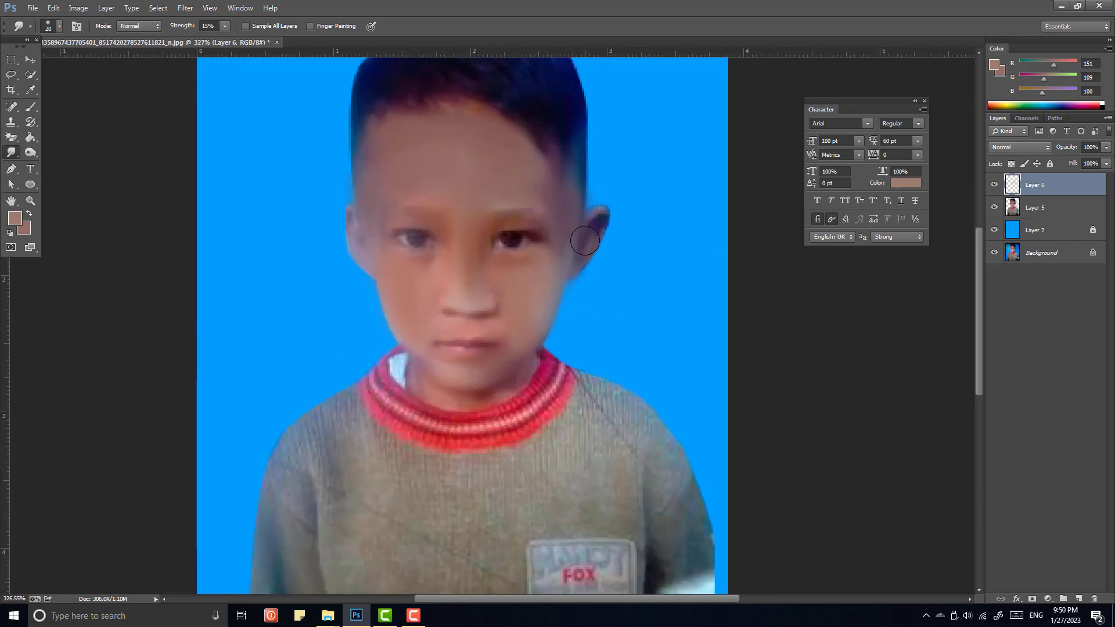